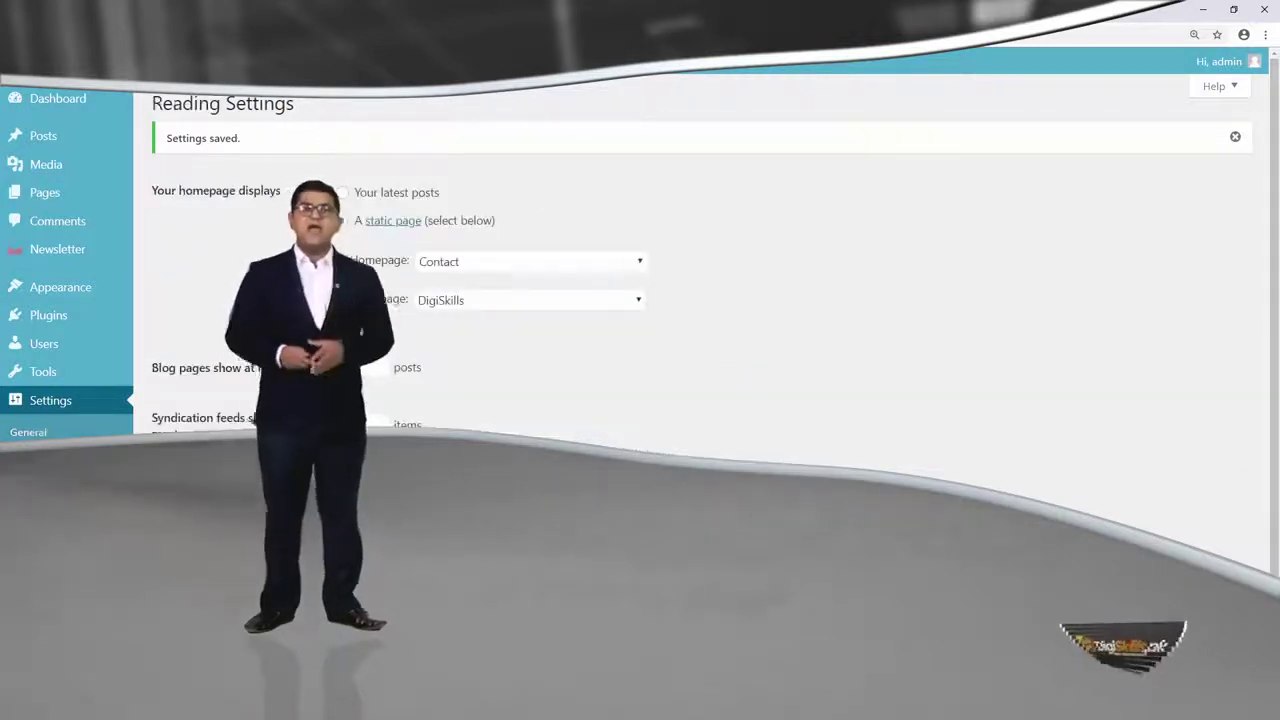
Step: Choose About DigiSkills as the posts page and select the number of posts shown on blog pages
left_click(445, 300)
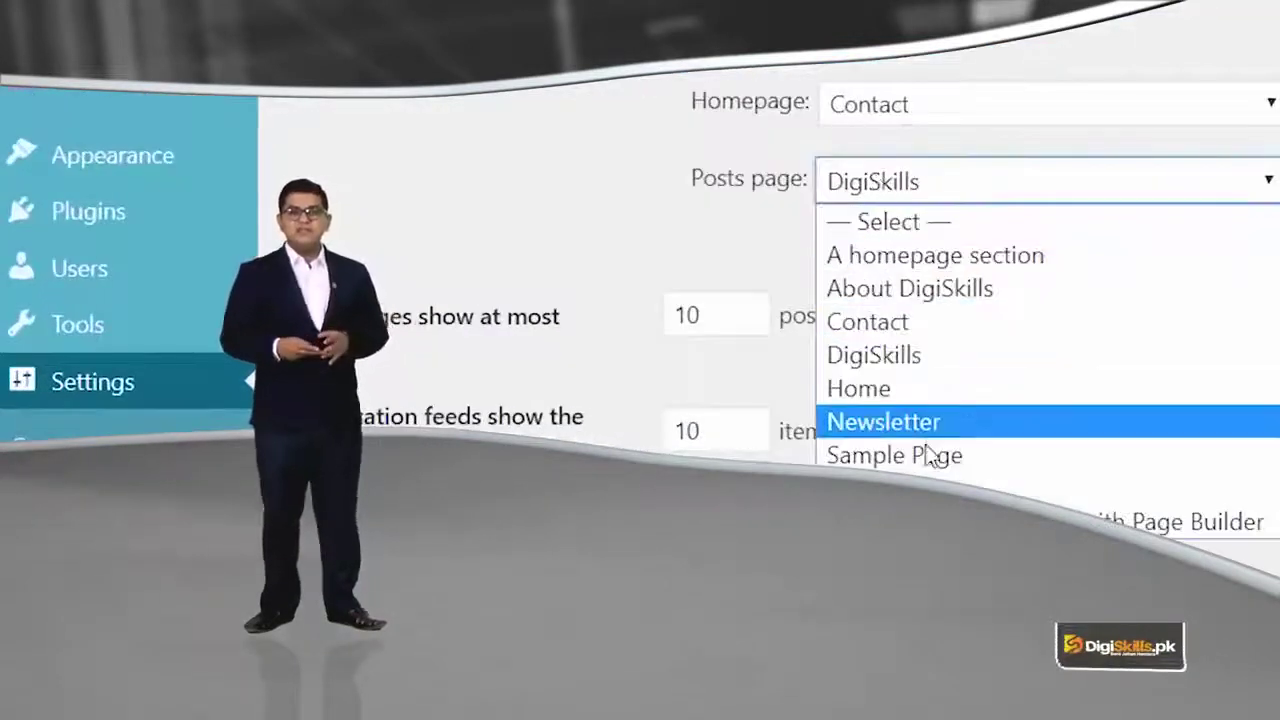
left_click(966, 290)
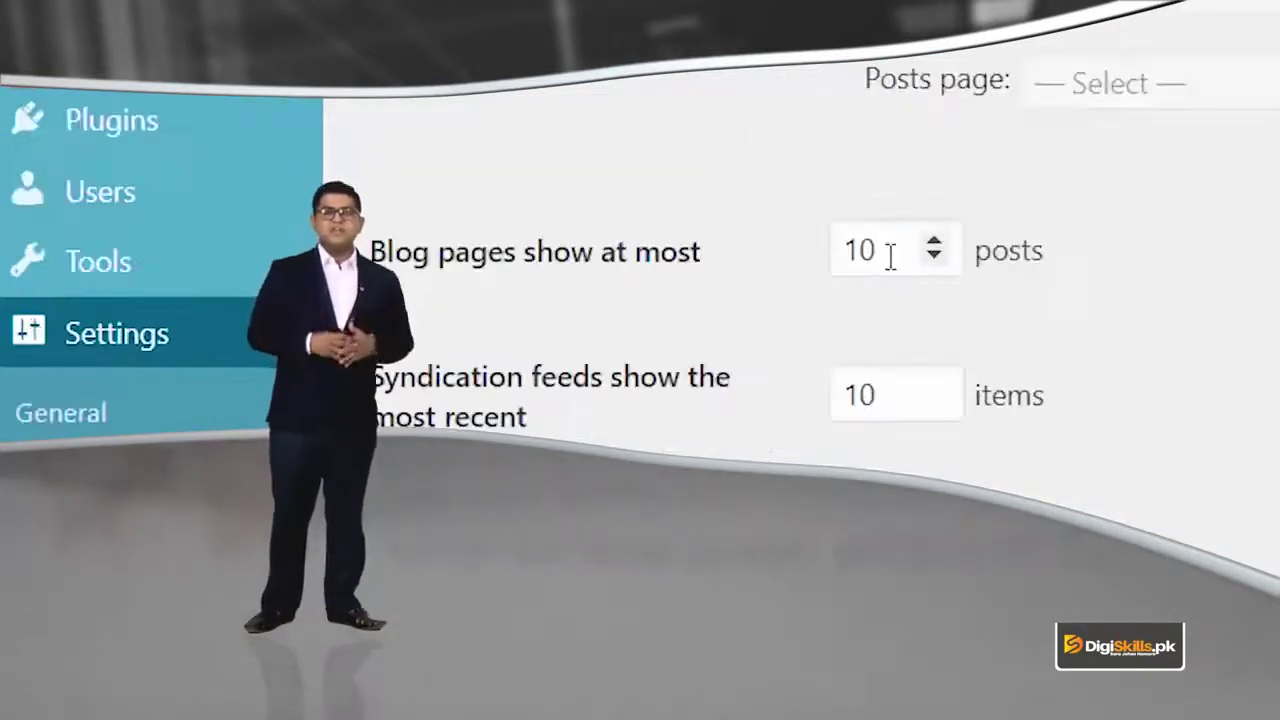
double_click(890, 256)
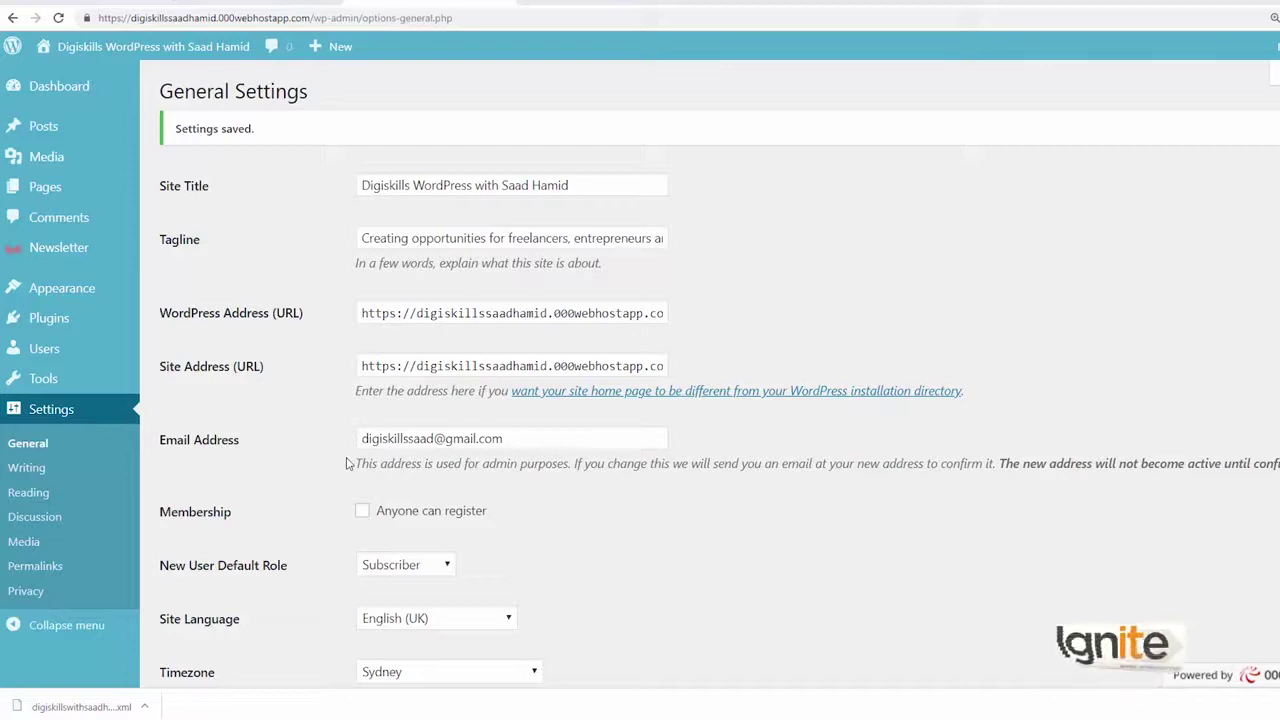
Step: Open the site's front end in a new tab and look through the posts on its homepage
left_click(40, 493)
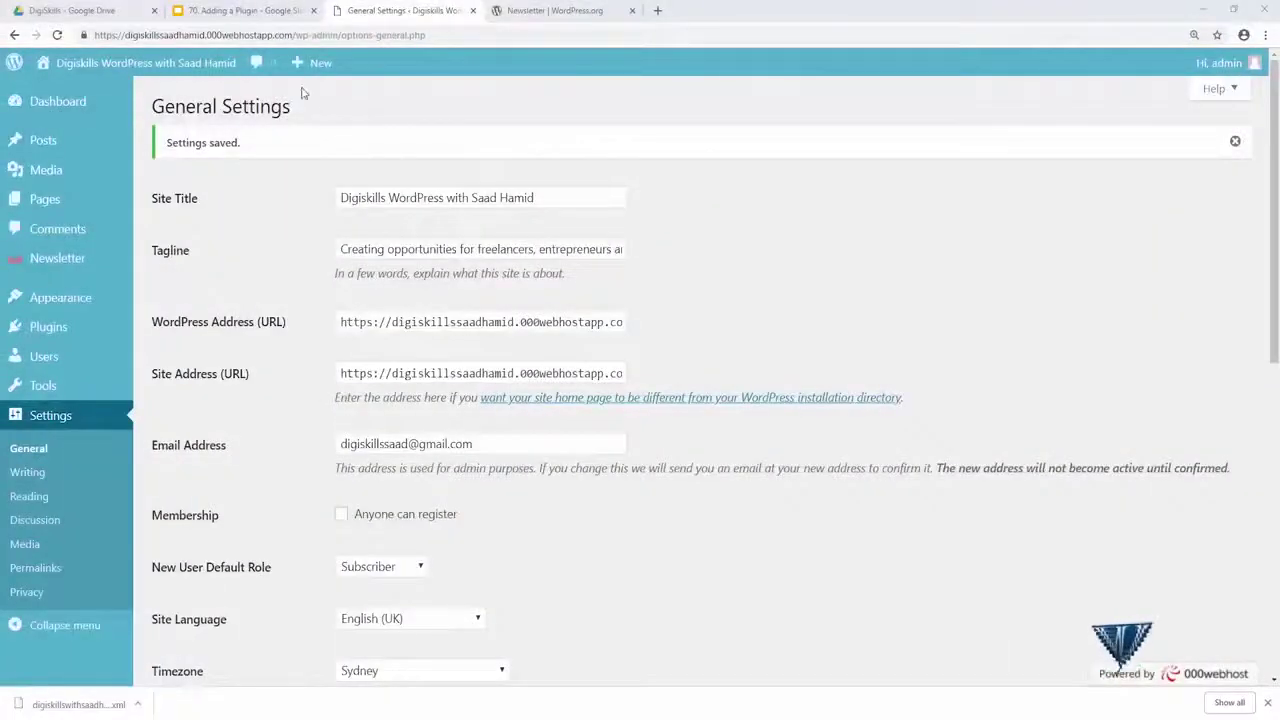
right_click(170, 62)
left_click(210, 72)
left_click(547, 8)
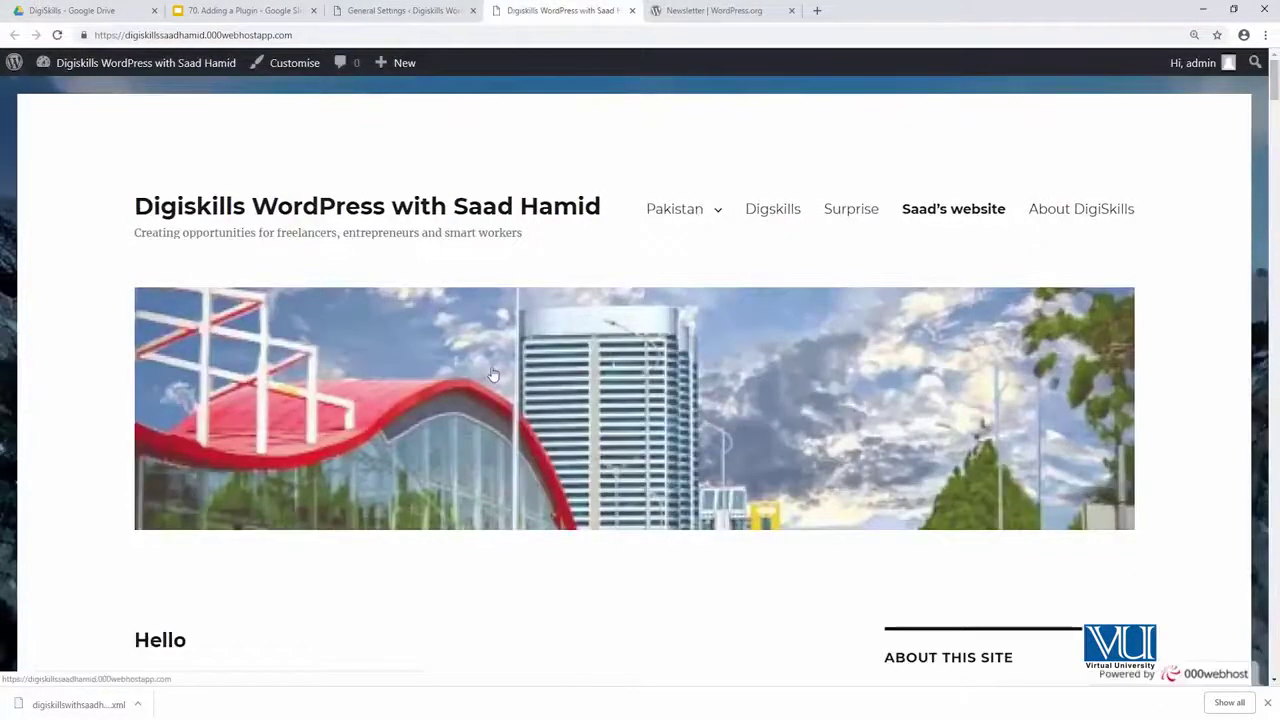
scroll(491, 371, "down", 5)
scroll(257, 260, "down", 12)
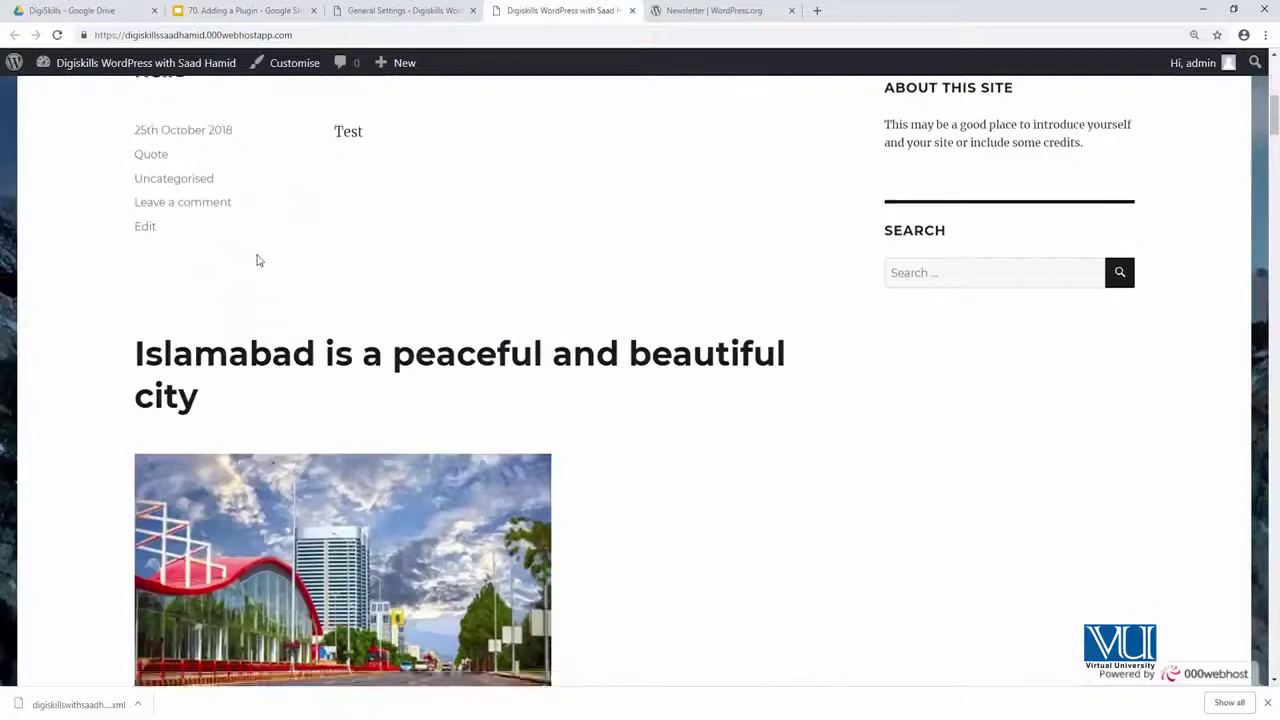
scroll(257, 260, "down", 20)
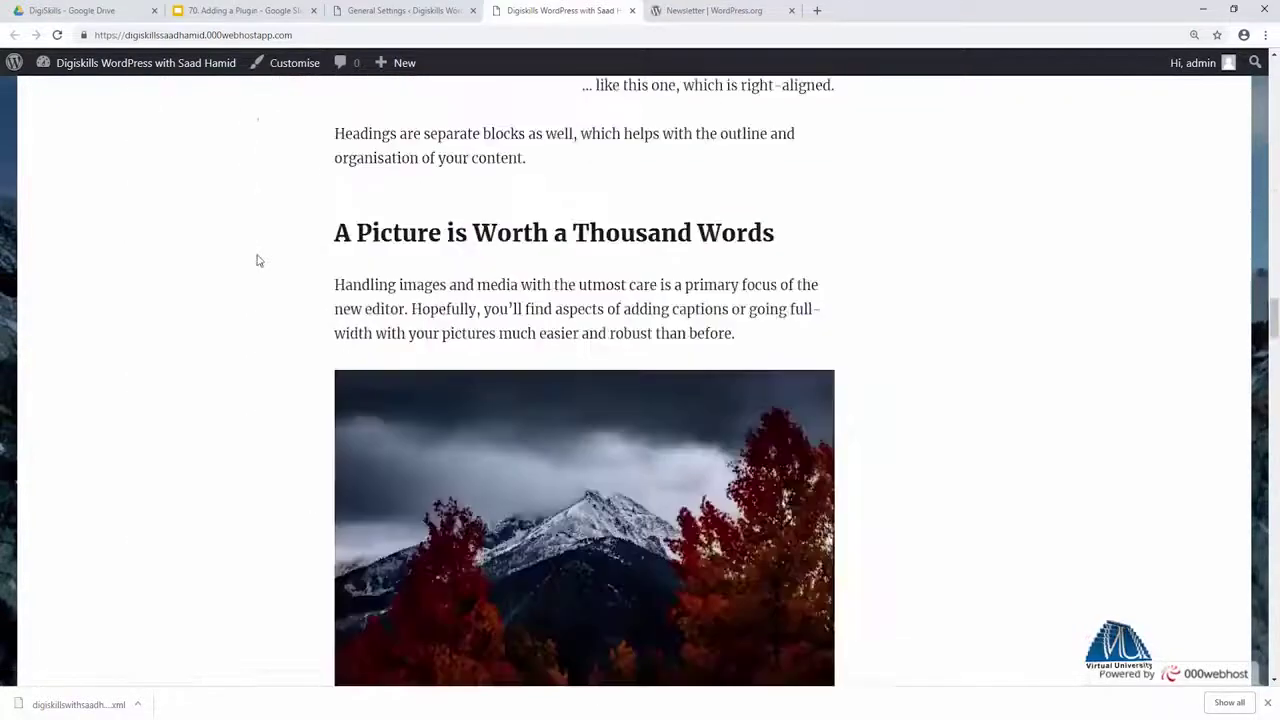
scroll(257, 260, "down", 6)
scroll(1082, 444, "up", 4)
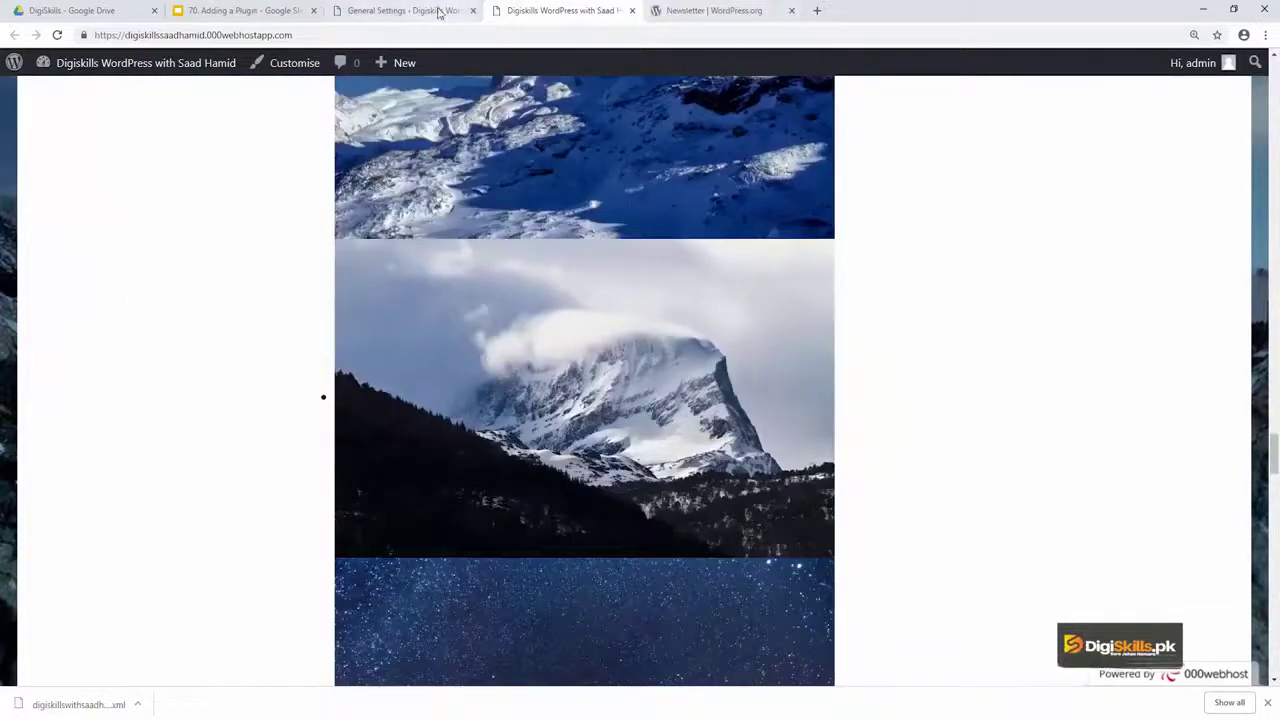
Step: In the reading settings, make the homepage a static page using Contact and save the changes
left_click(437, 12)
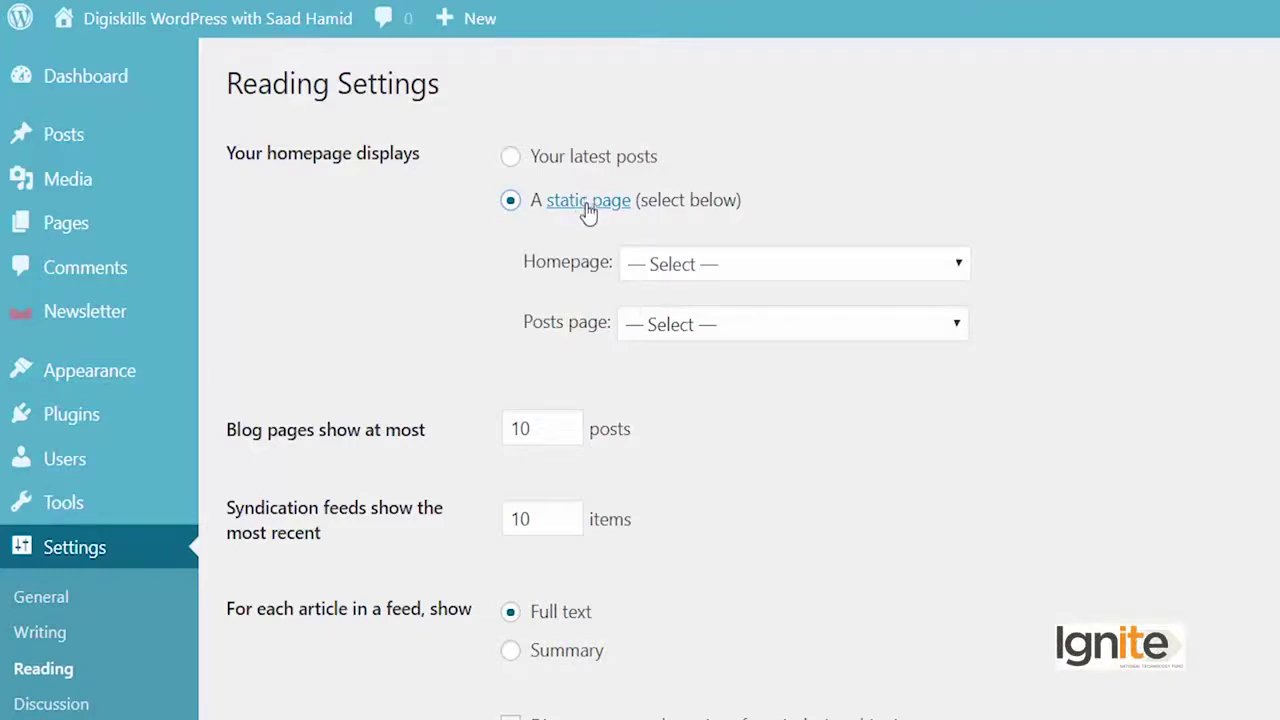
left_click(712, 272)
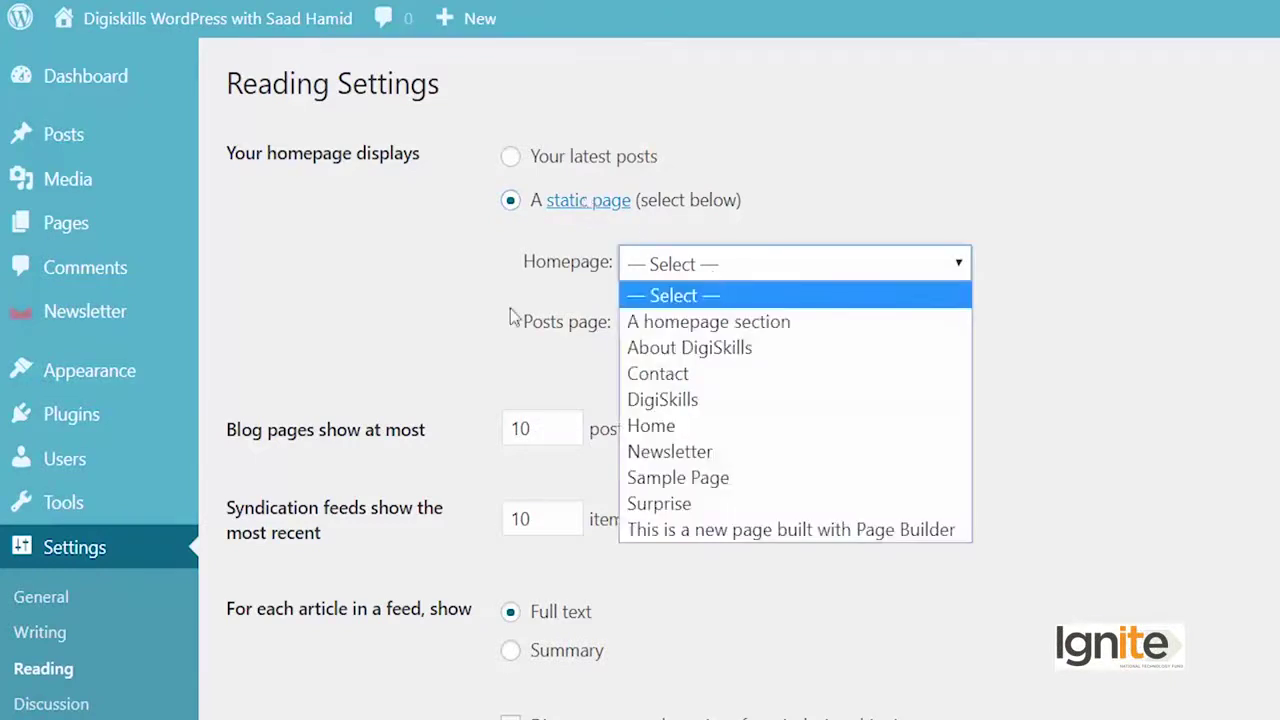
left_click(512, 316)
left_click(719, 269)
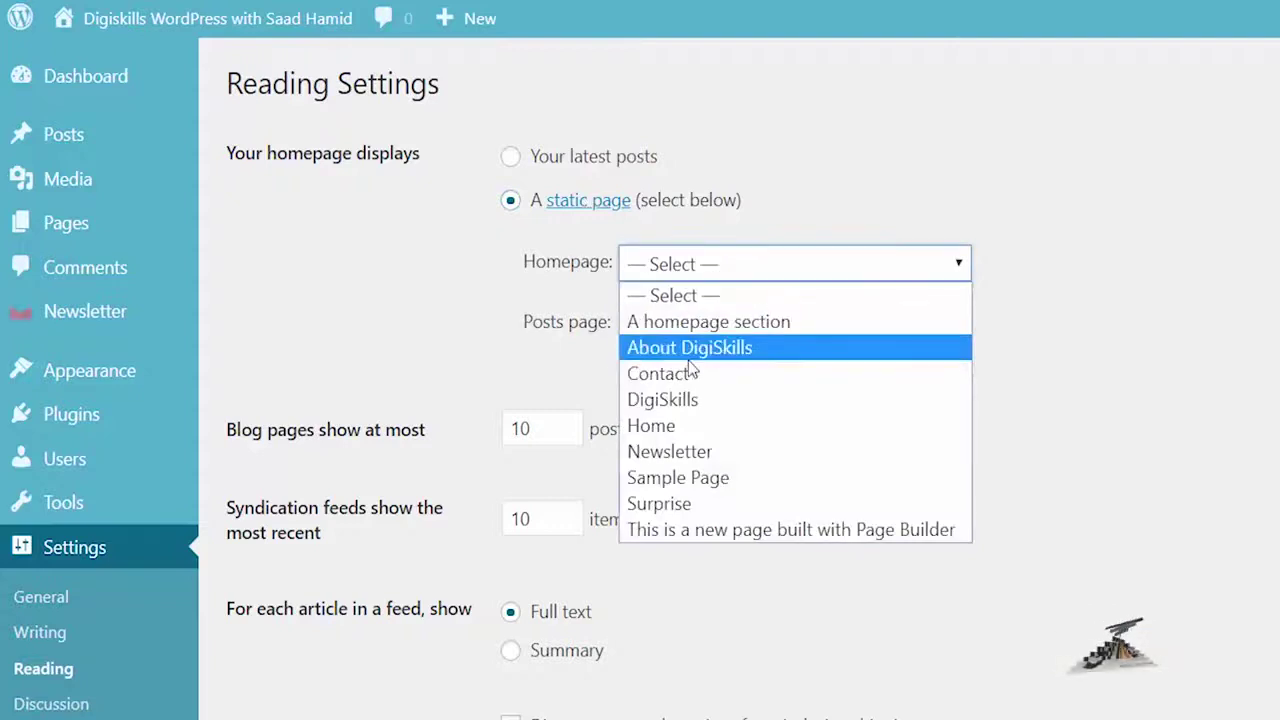
left_click(706, 384)
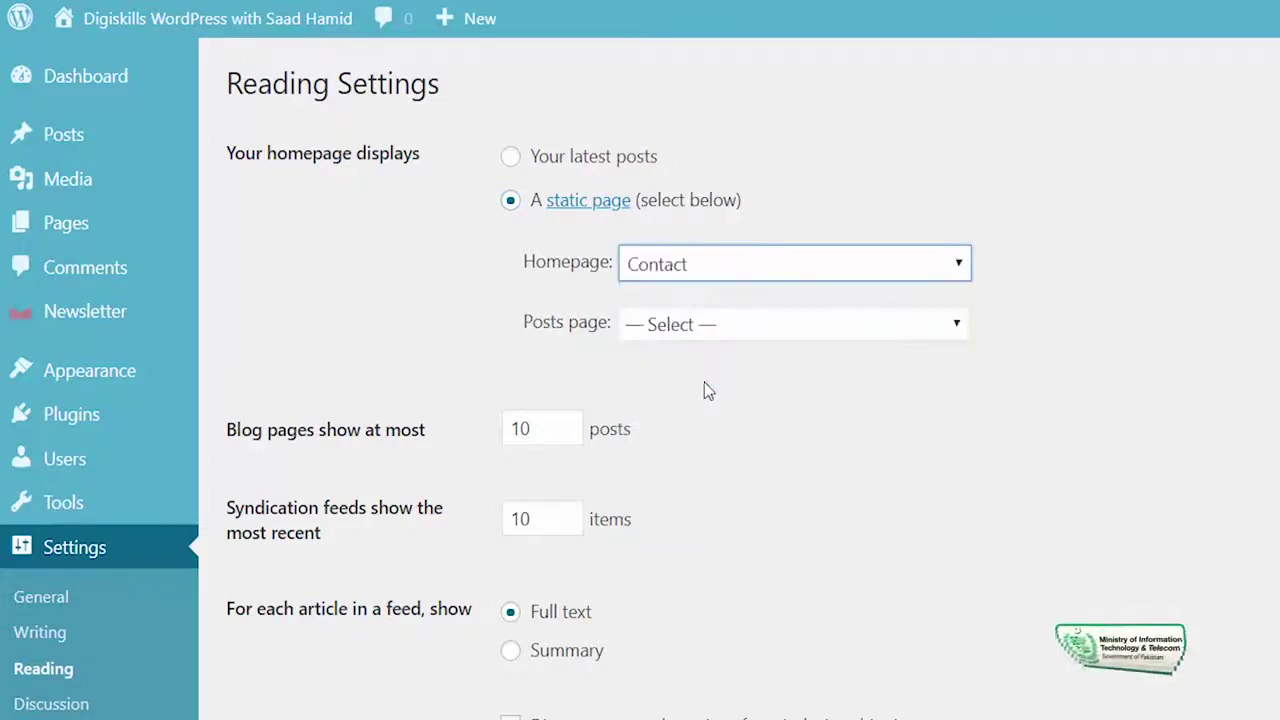
left_click(205, 636)
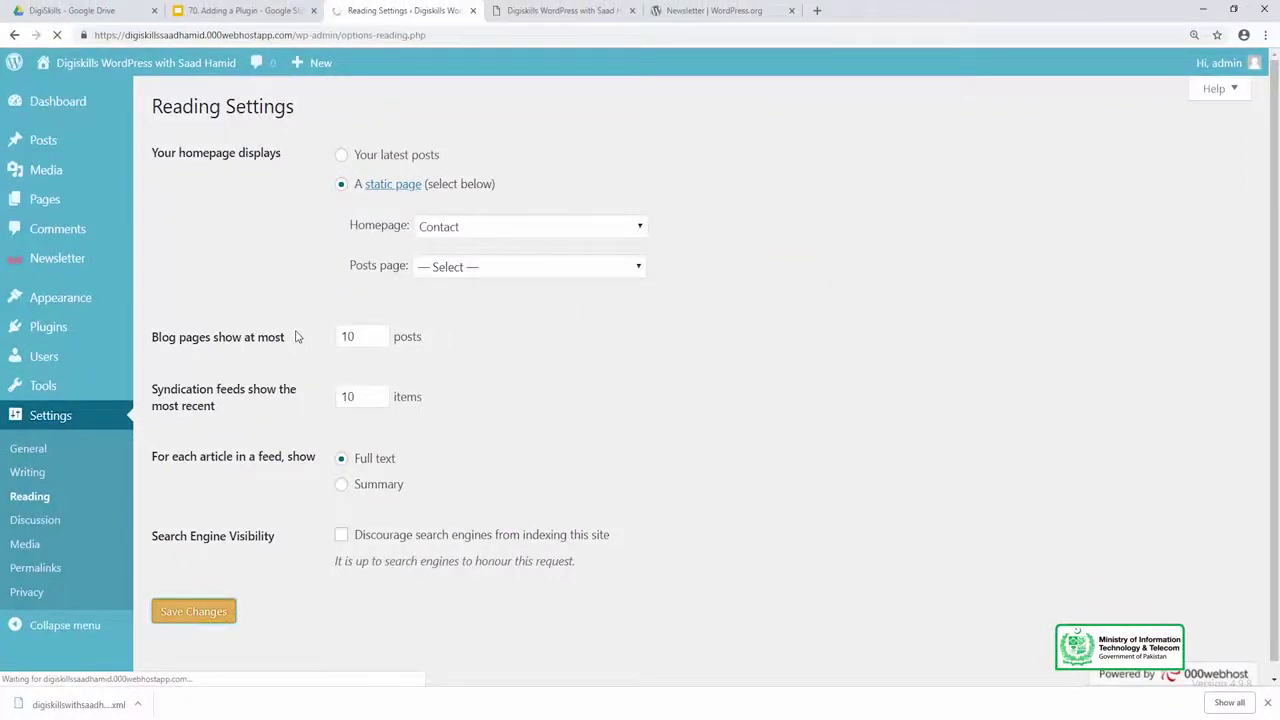
Step: Reload the site's homepage and look through the page it displays from header to footer
left_click(575, 12)
scroll(199, 223, "up", 4)
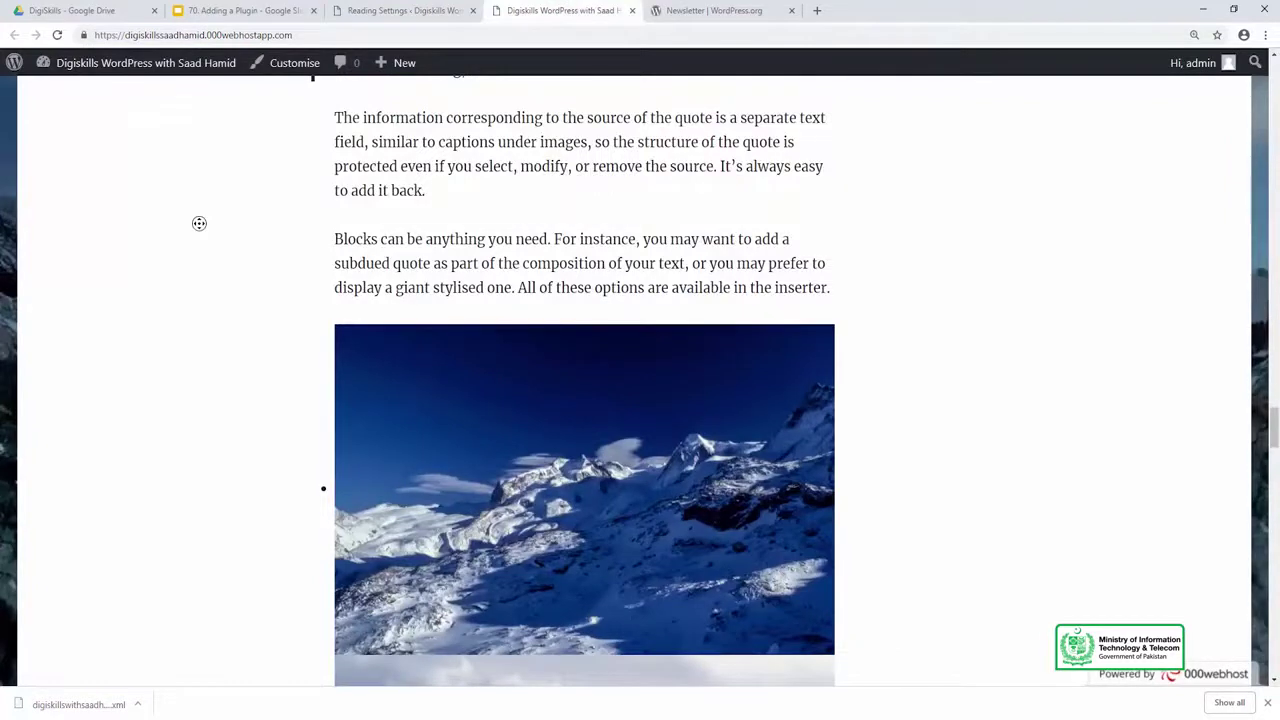
scroll(199, 223, "up", 5)
left_click(299, 34)
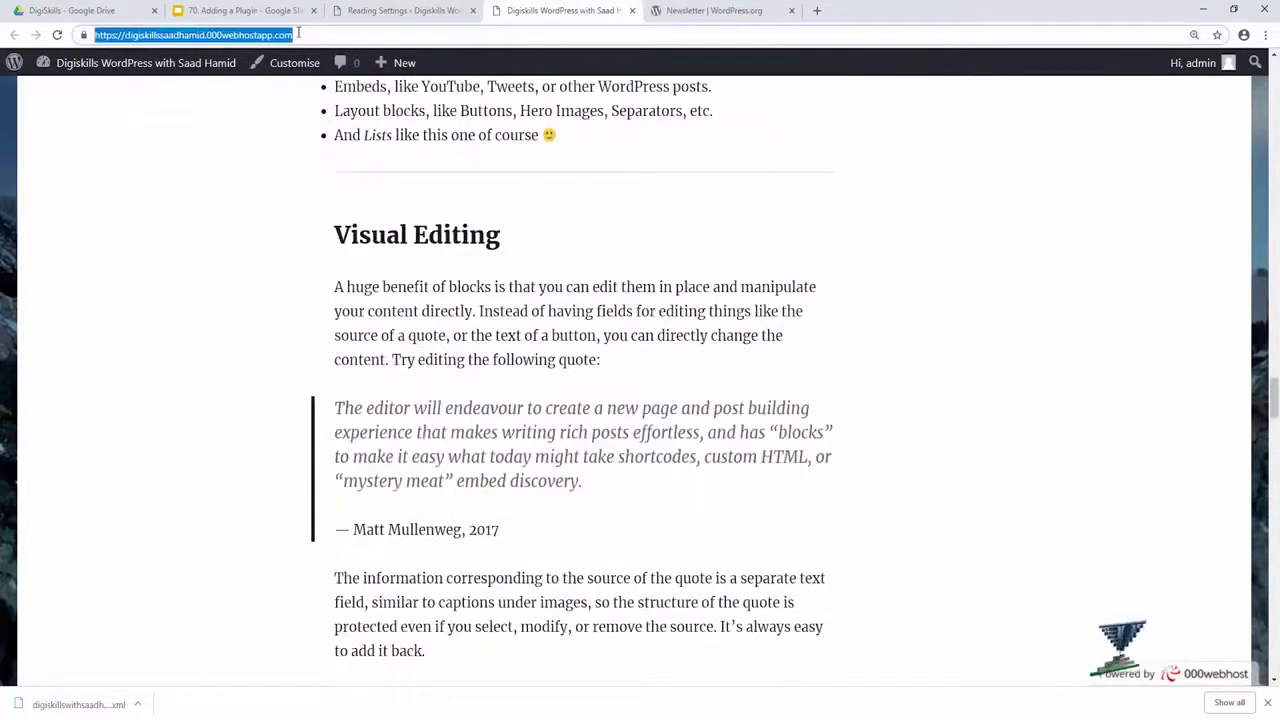
scroll(290, 126, "up", 20)
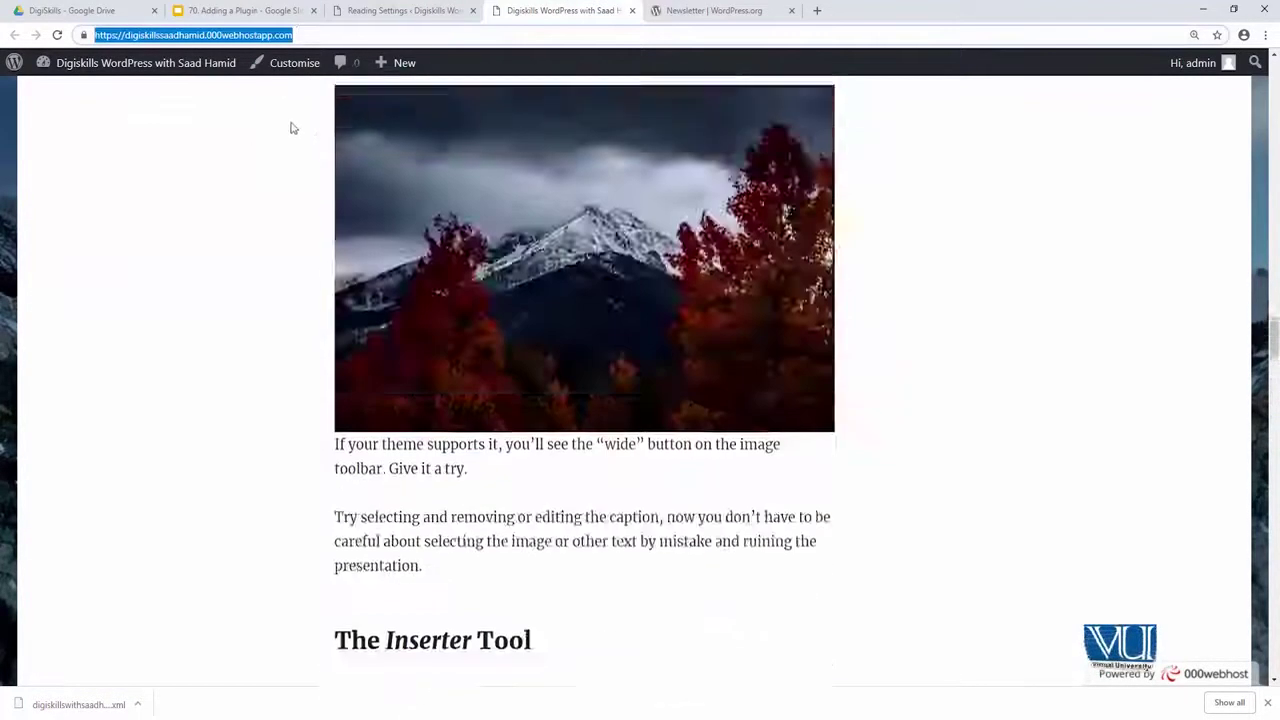
scroll(303, 88, "up", 15)
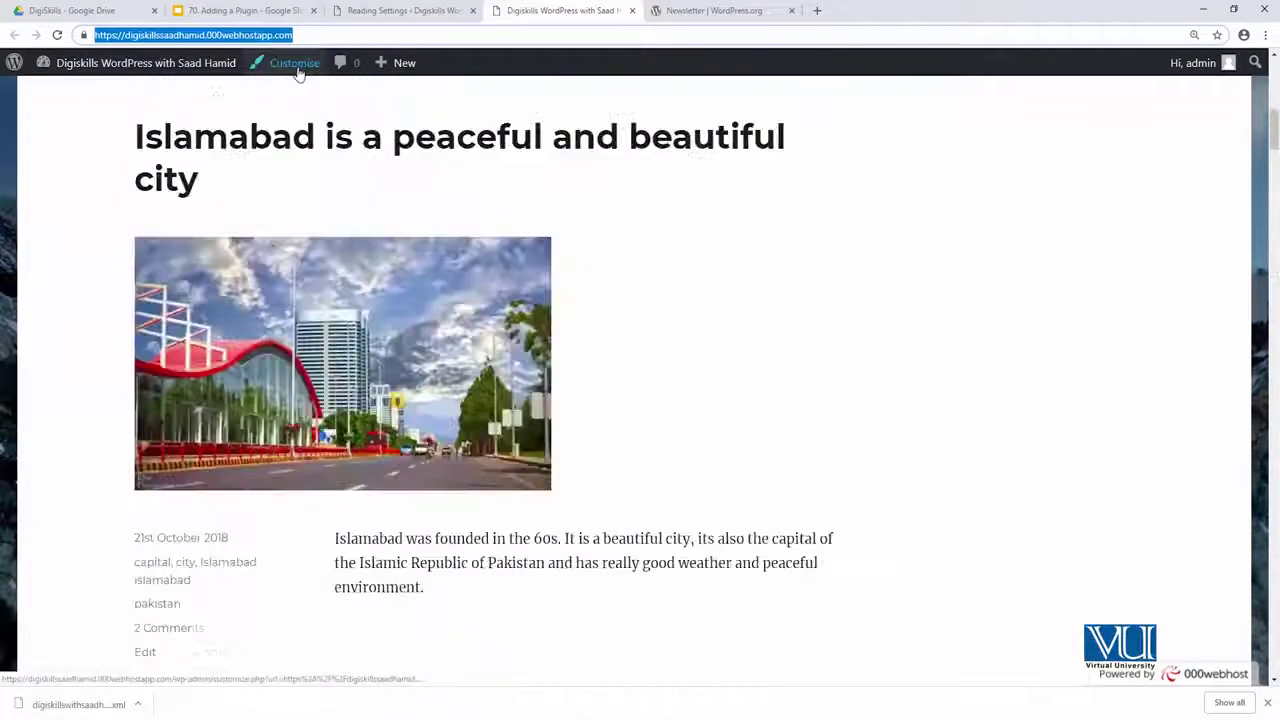
left_click(452, 226)
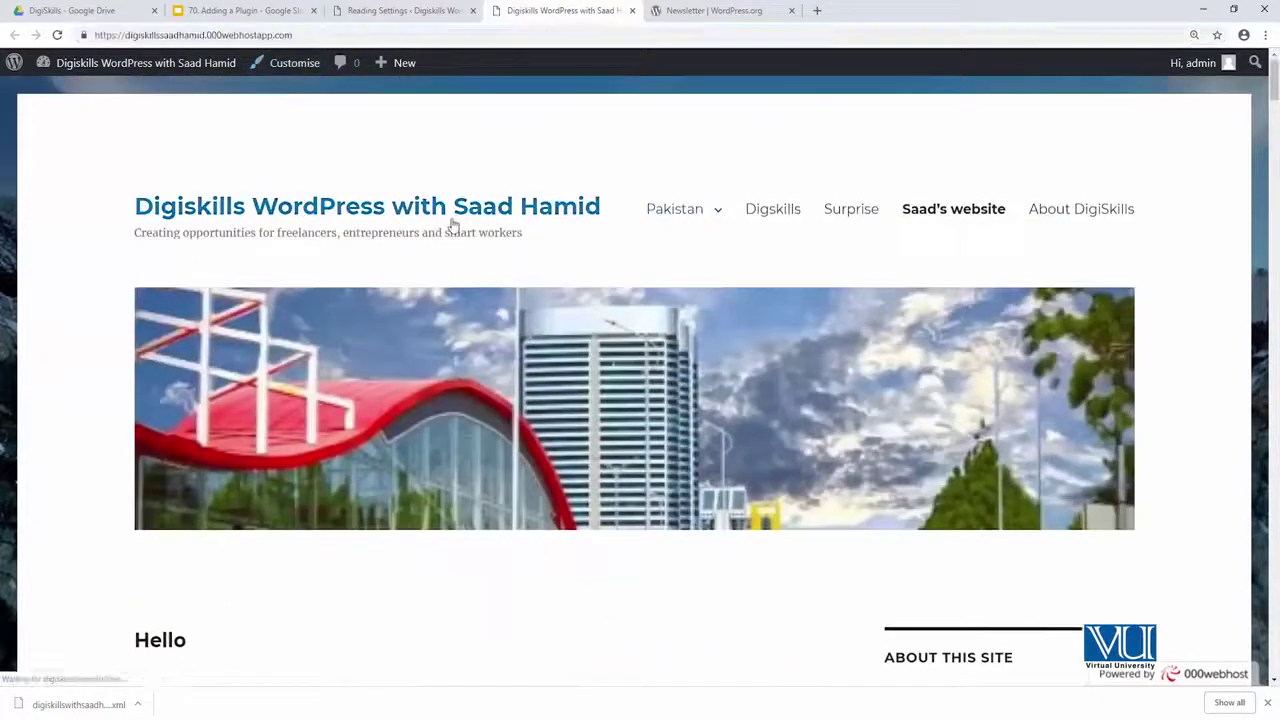
scroll(306, 331, "down", 7)
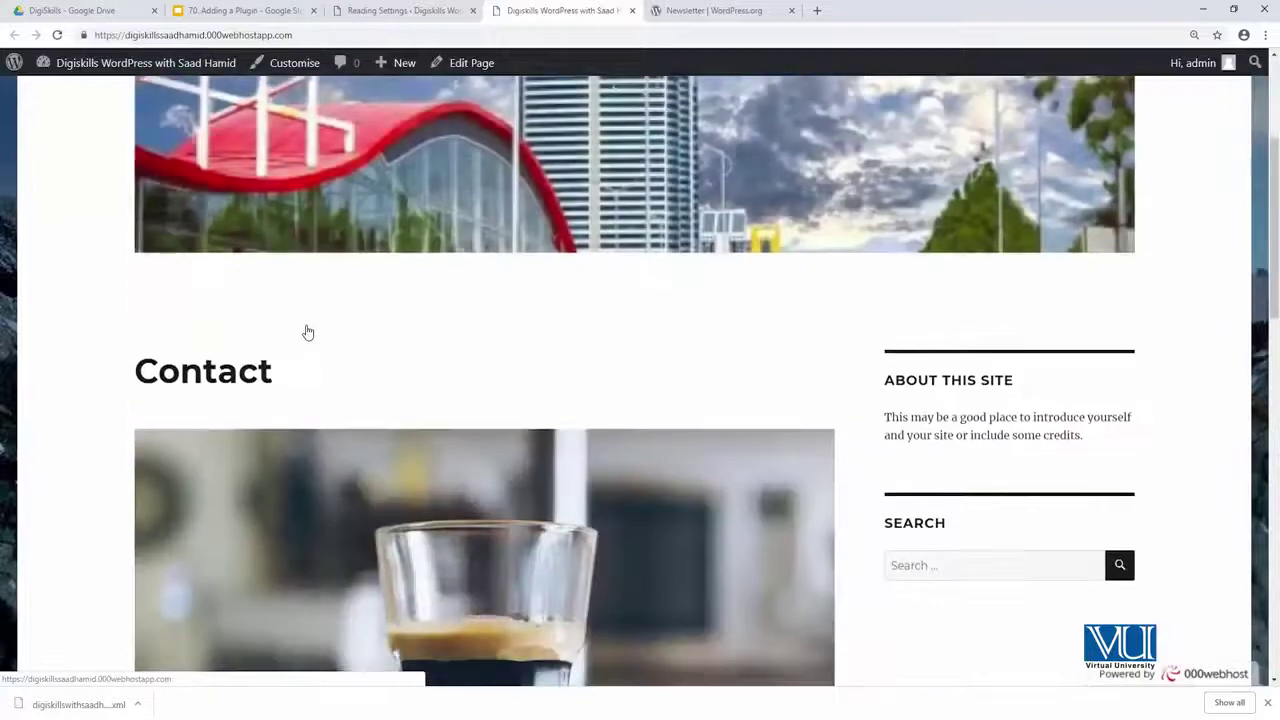
scroll(308, 328, "down", 5)
scroll(306, 331, "up", 9)
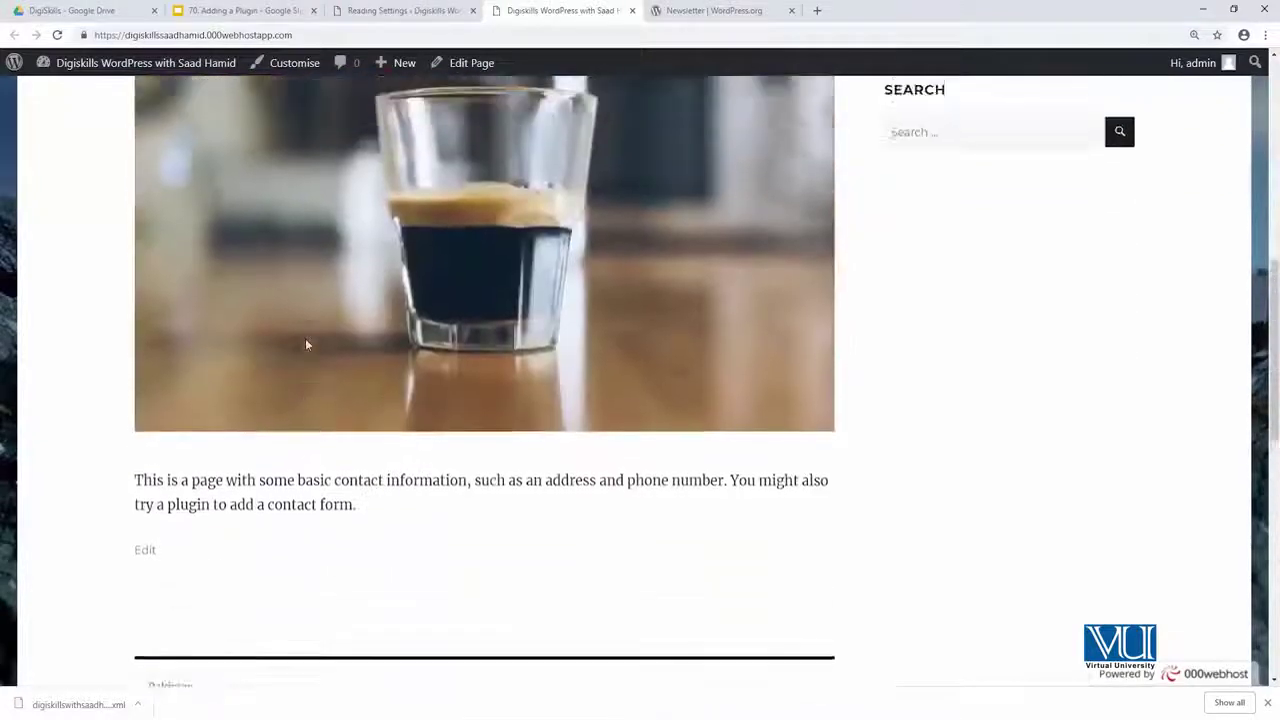
scroll(305, 340, "up", 3)
left_click(297, 216)
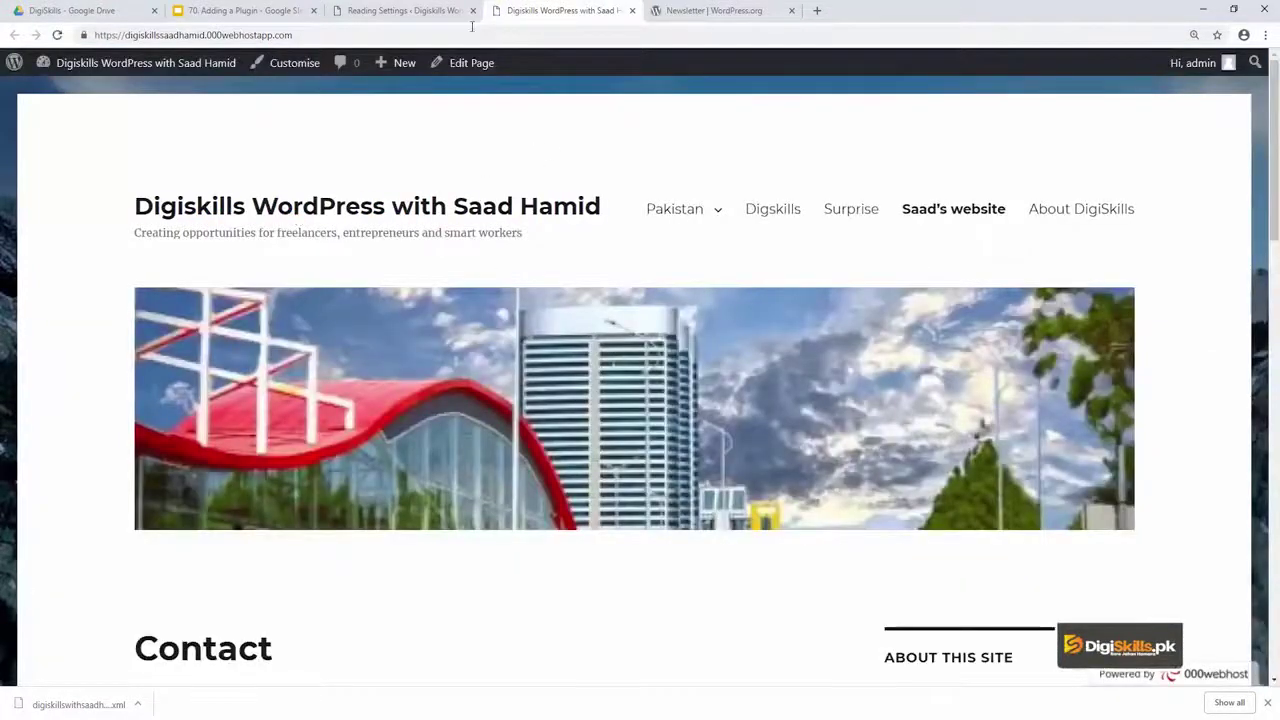
Step: Set the posts page to About DigiSkills in the reading settings and save the changes
left_click(400, 11)
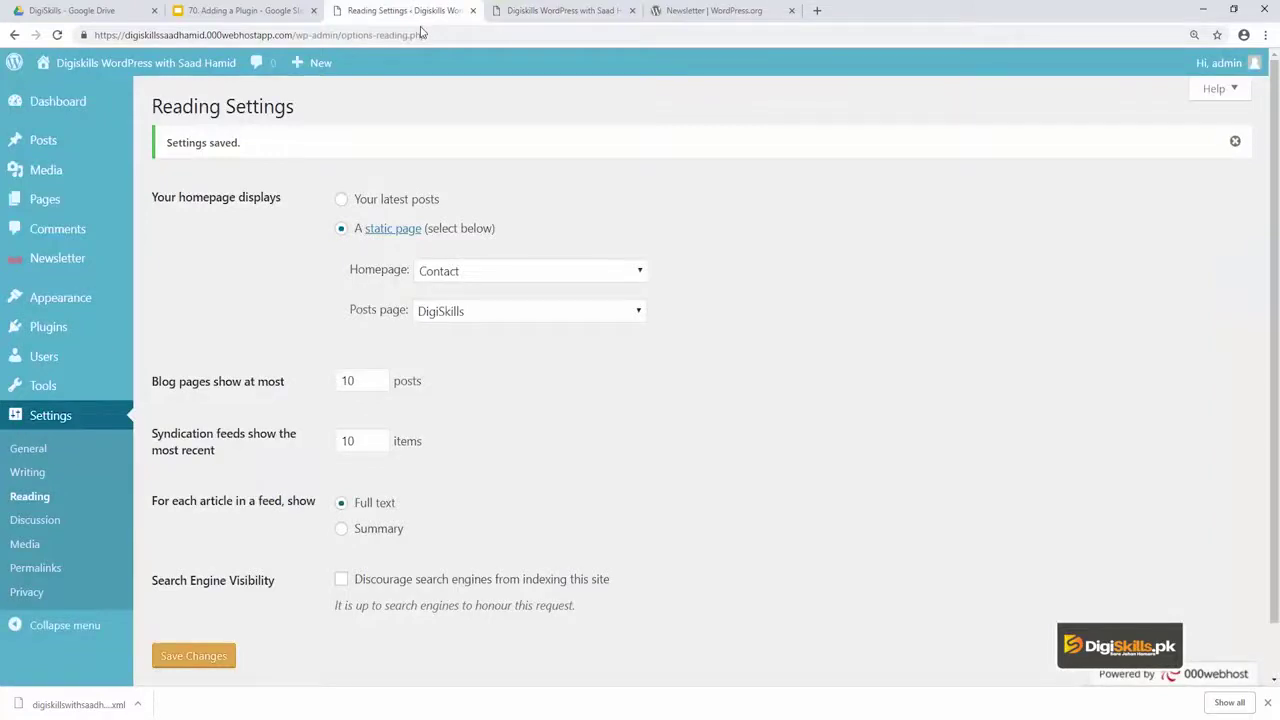
left_click(438, 310)
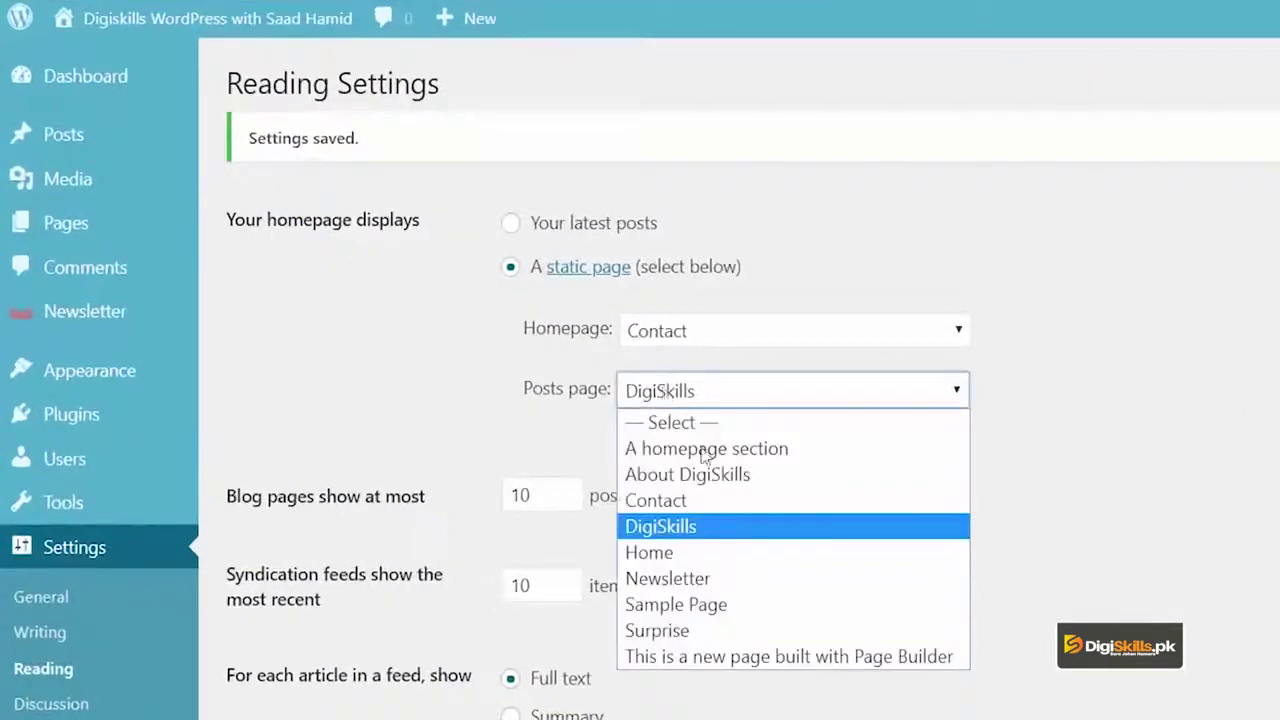
left_click(730, 476)
scroll(337, 606, "down", 3)
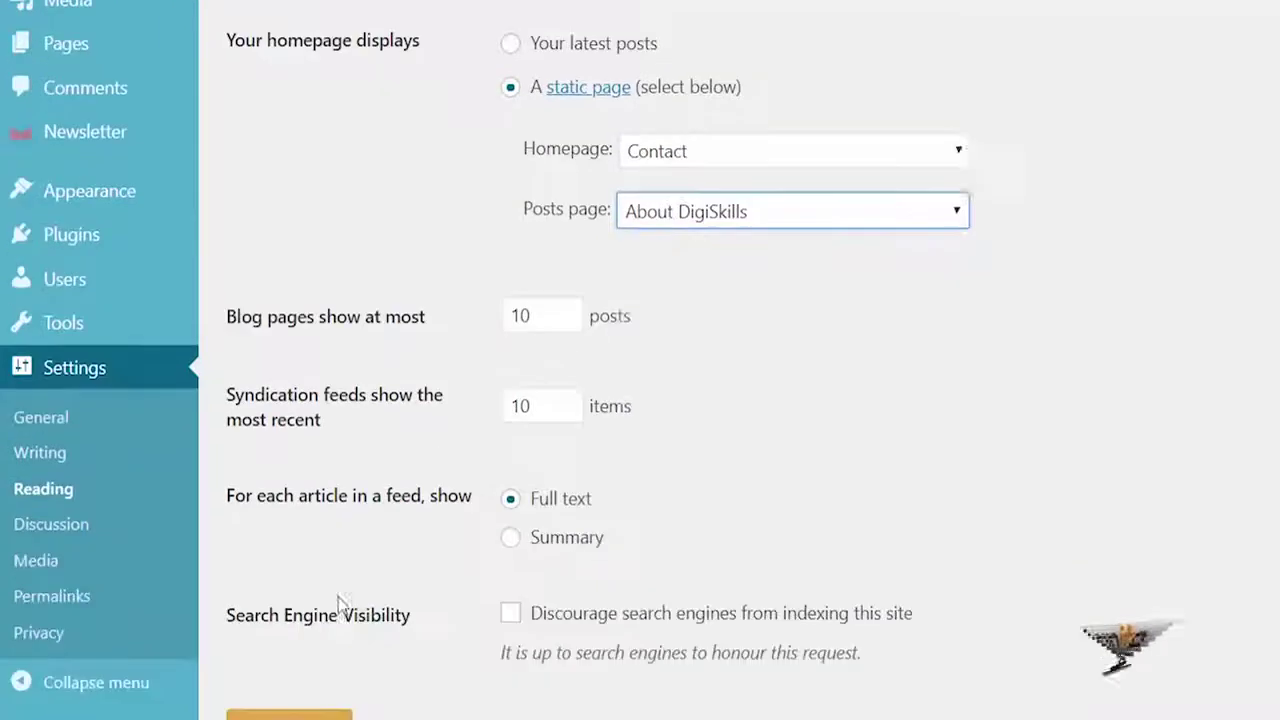
left_click(289, 668)
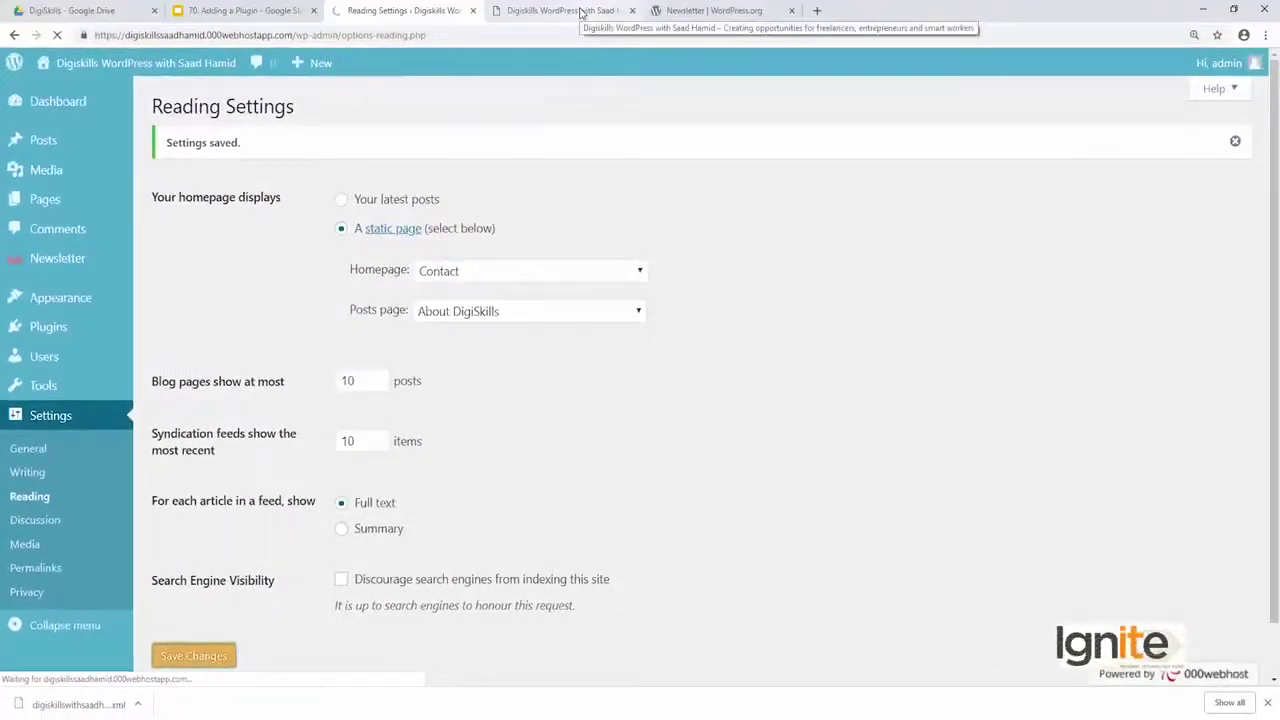
Step: Open the About DigiSkills page on the site and look through the posts listed there
left_click(580, 12)
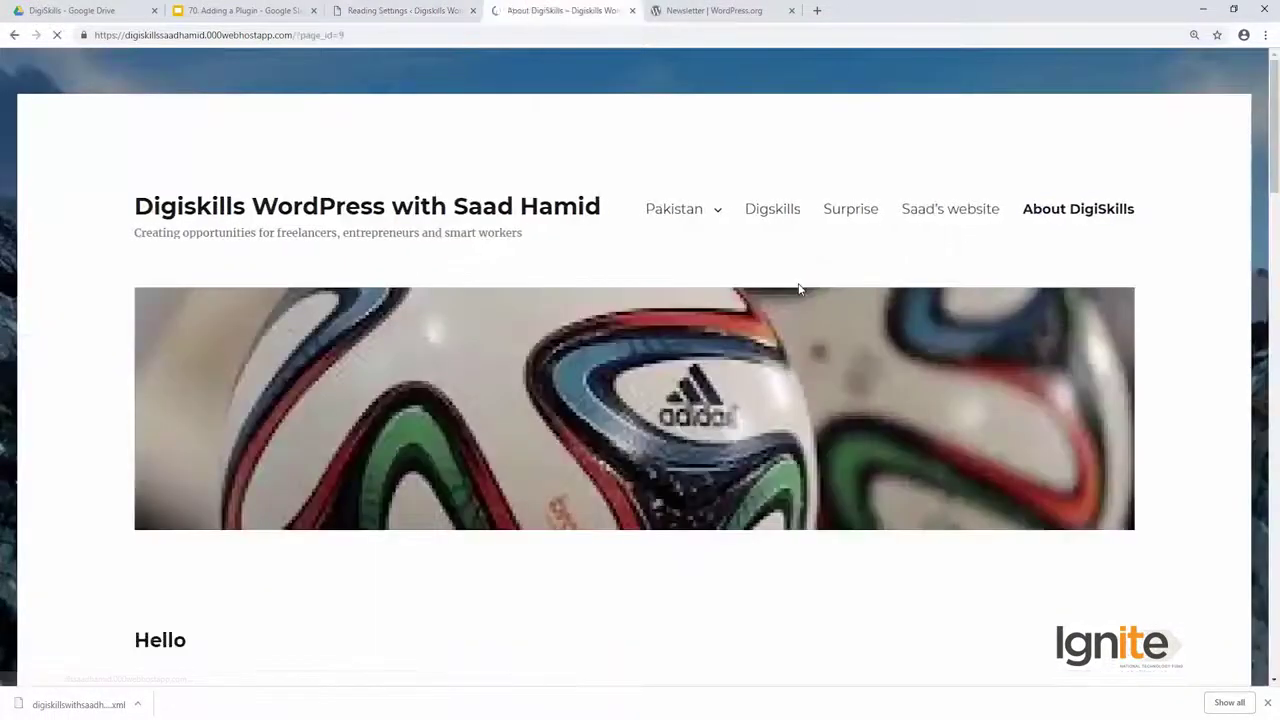
scroll(663, 483, "down", 20)
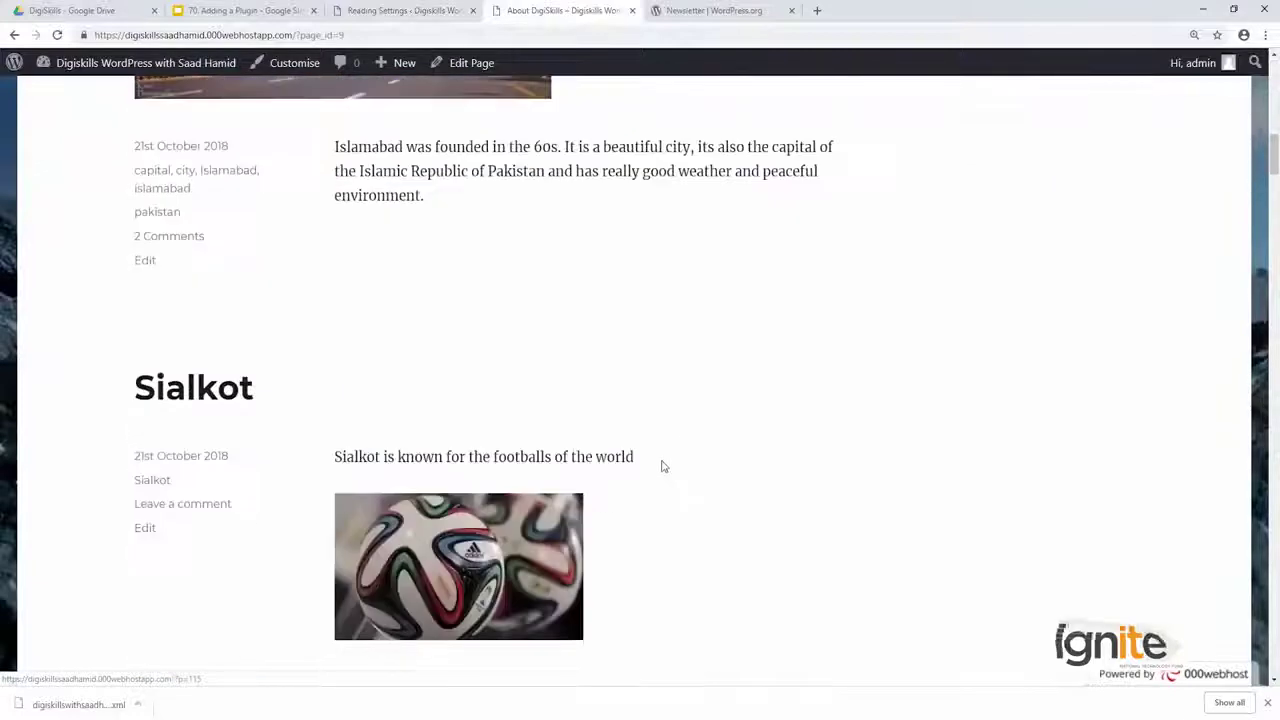
scroll(675, 425, "down", 10)
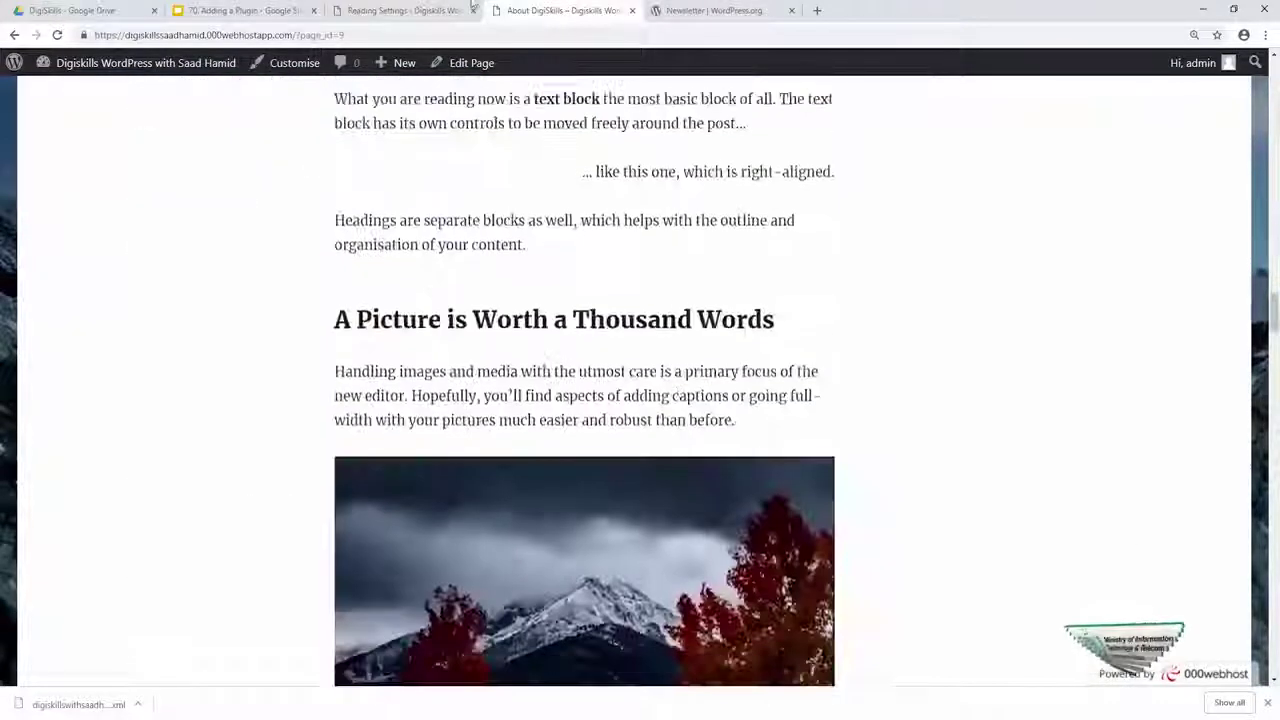
Step: Set the homepage to display the latest posts in the reading settings and save the changes
left_click(400, 11)
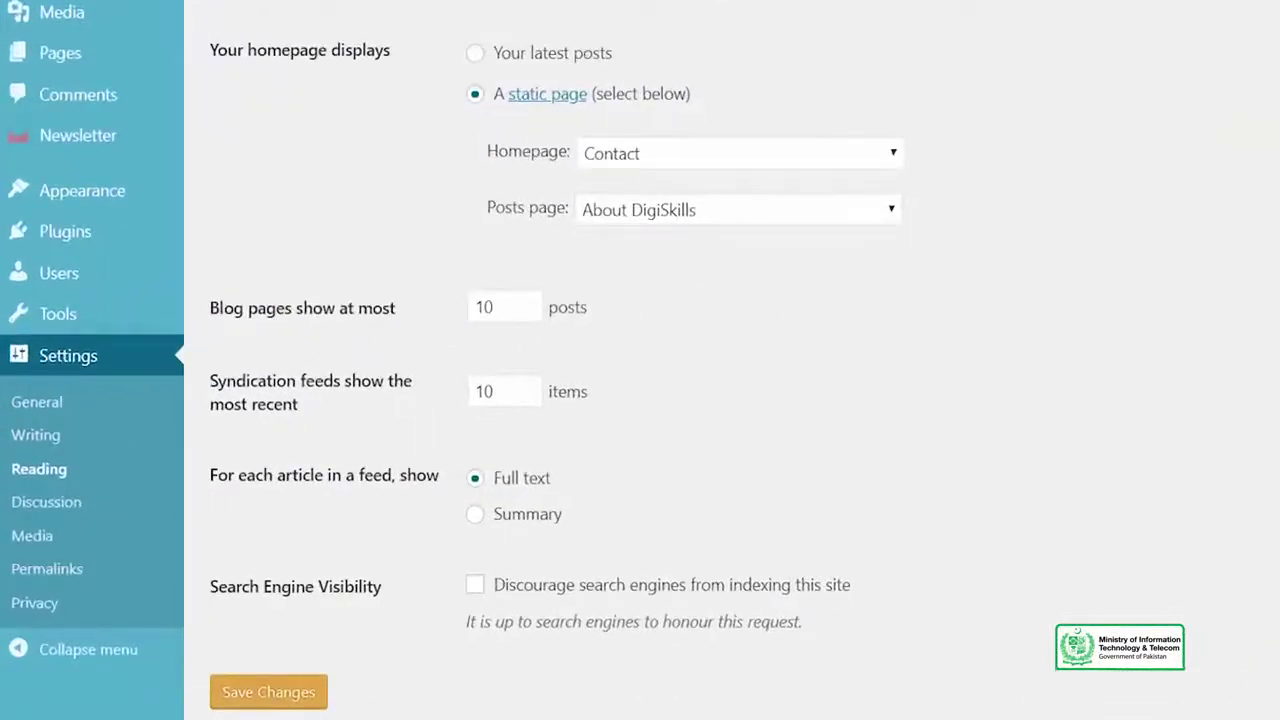
left_click(548, 55)
left_click(255, 698)
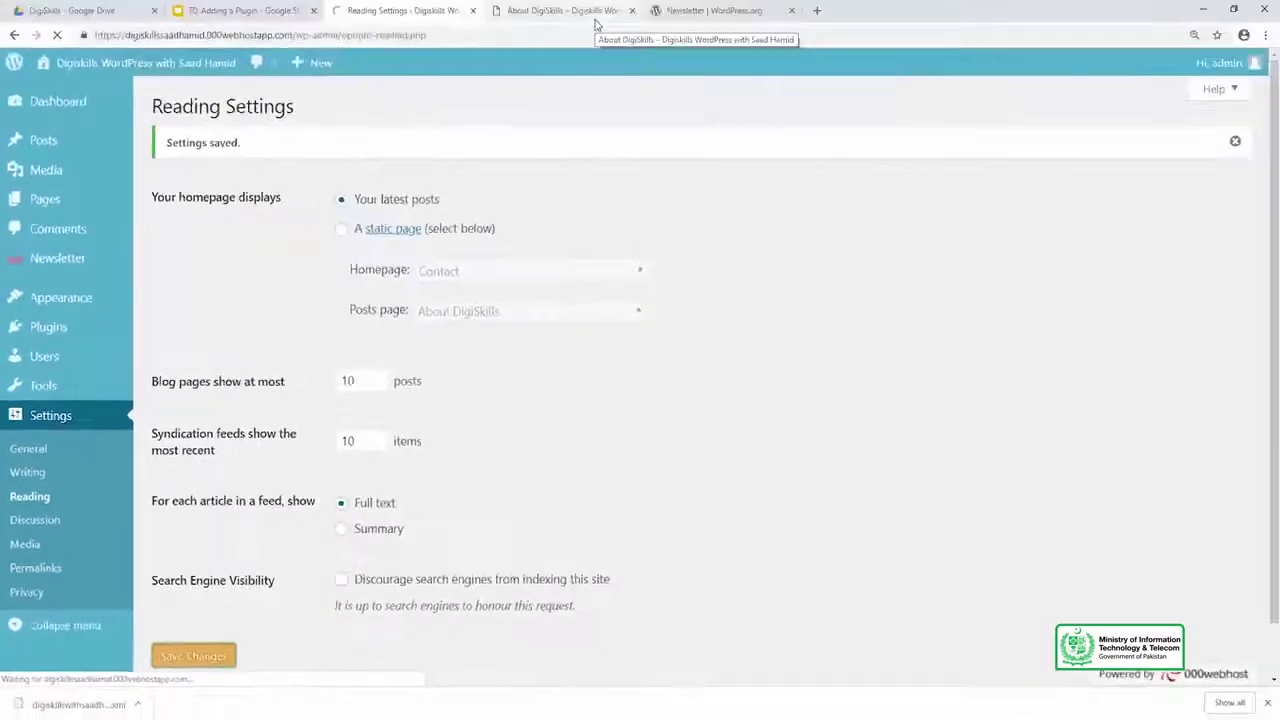
Step: Return to the site's front end and load its homepage to check what it displays
left_click(595, 22)
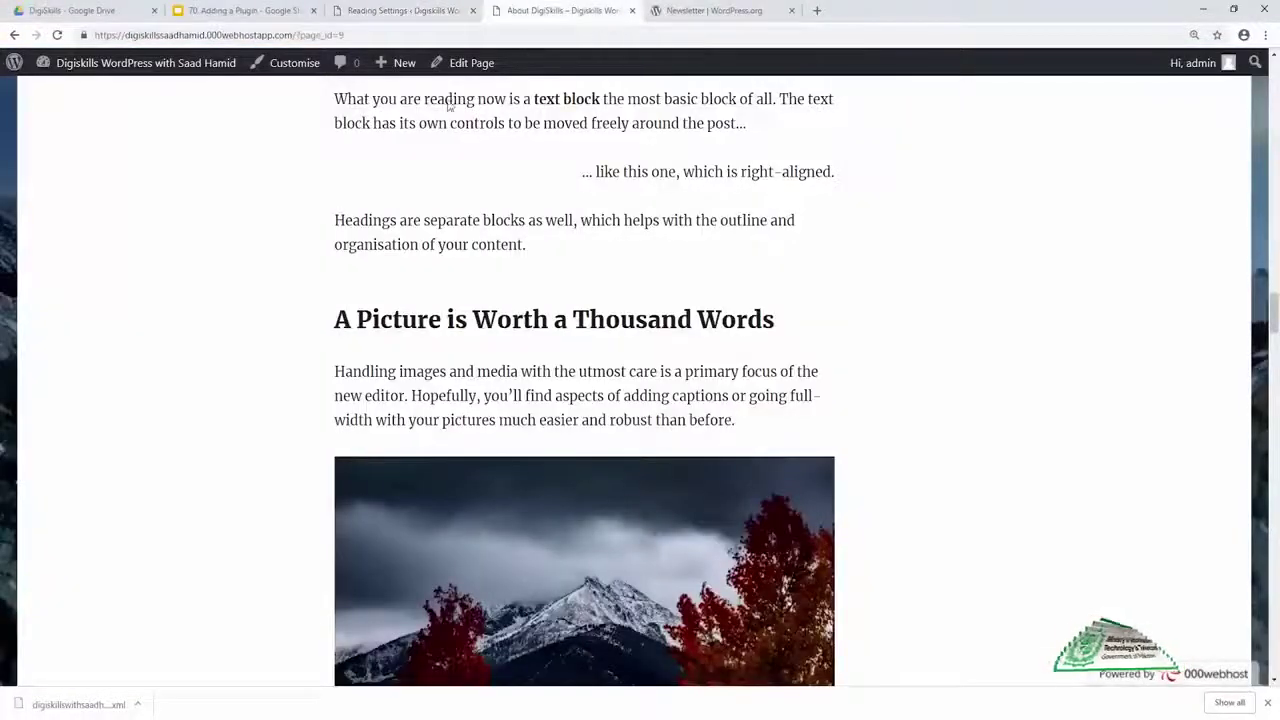
scroll(261, 91, "up", 5)
scroll(261, 91, "up", 15)
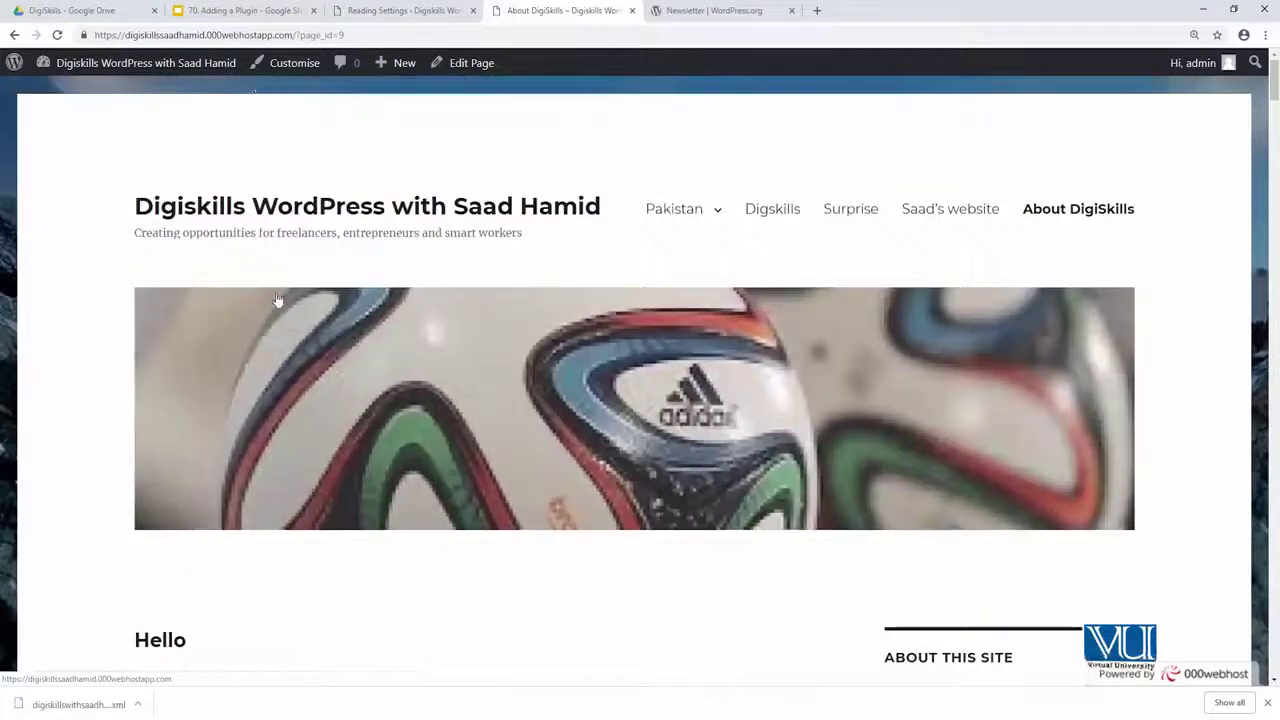
left_click(313, 218)
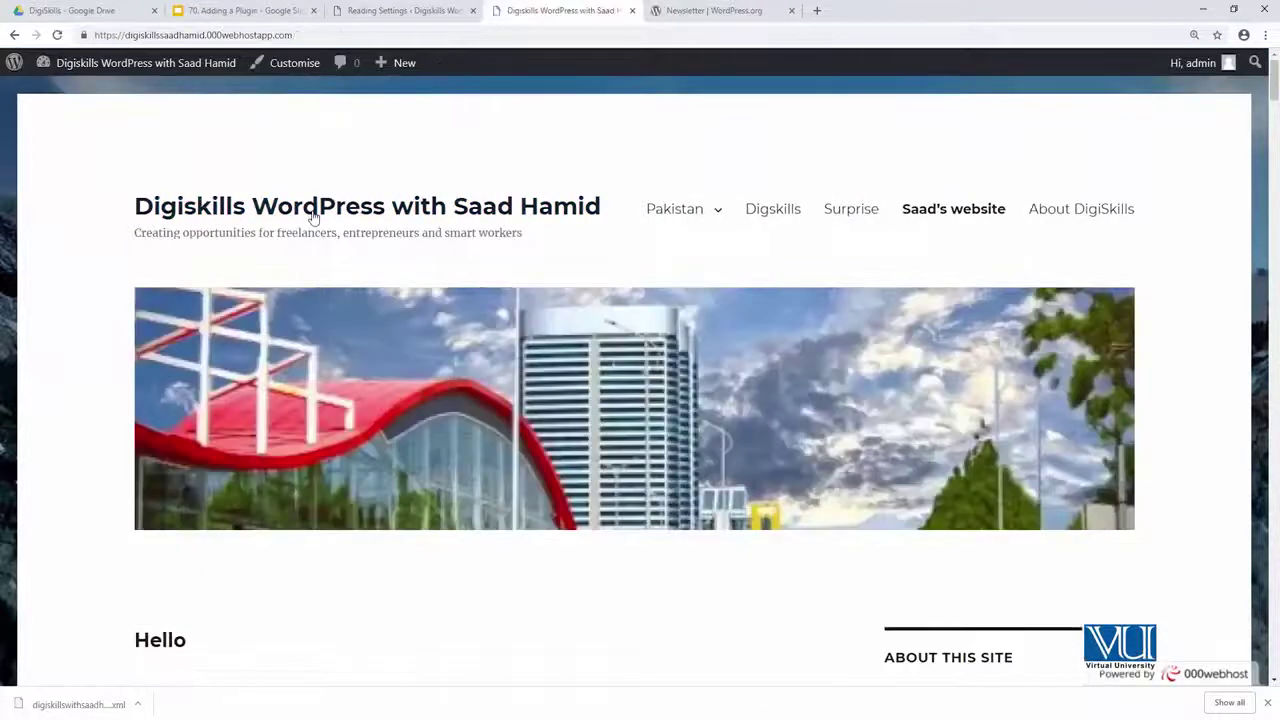
Step: Limit blog pages to at most 2 posts in the reading settings and save the changes
left_click(434, 16)
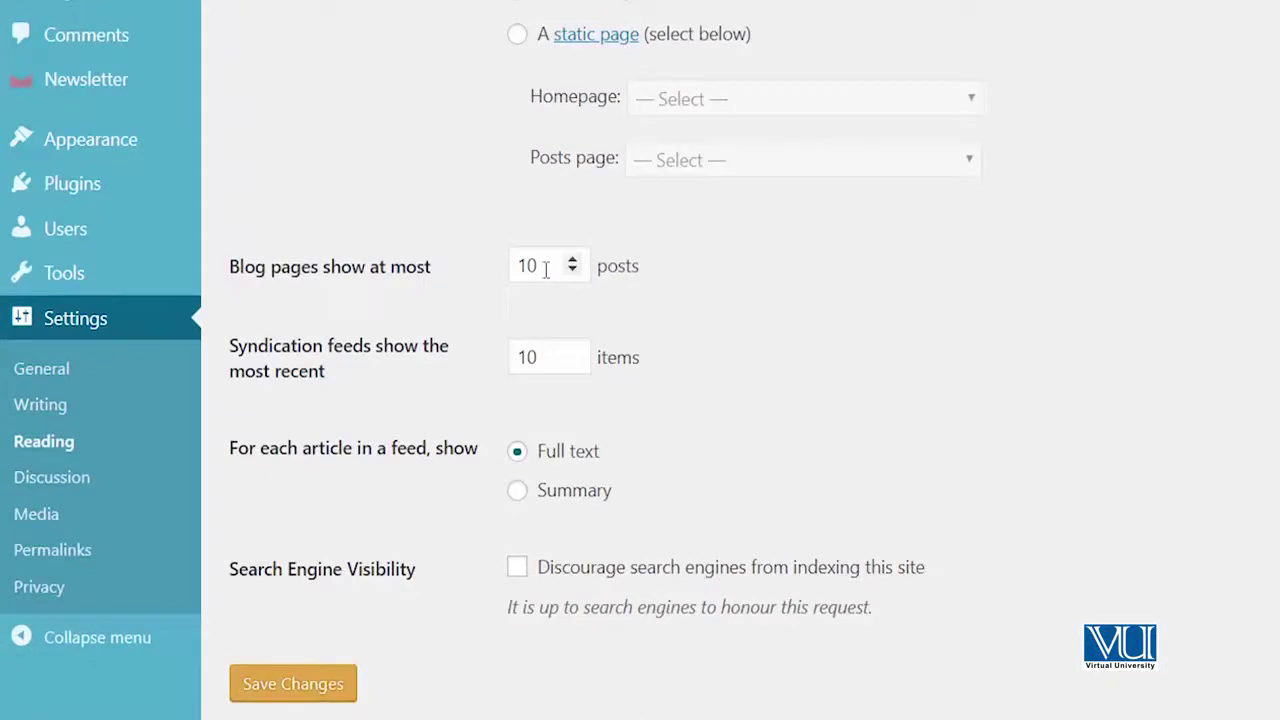
type("2")
left_click(316, 686)
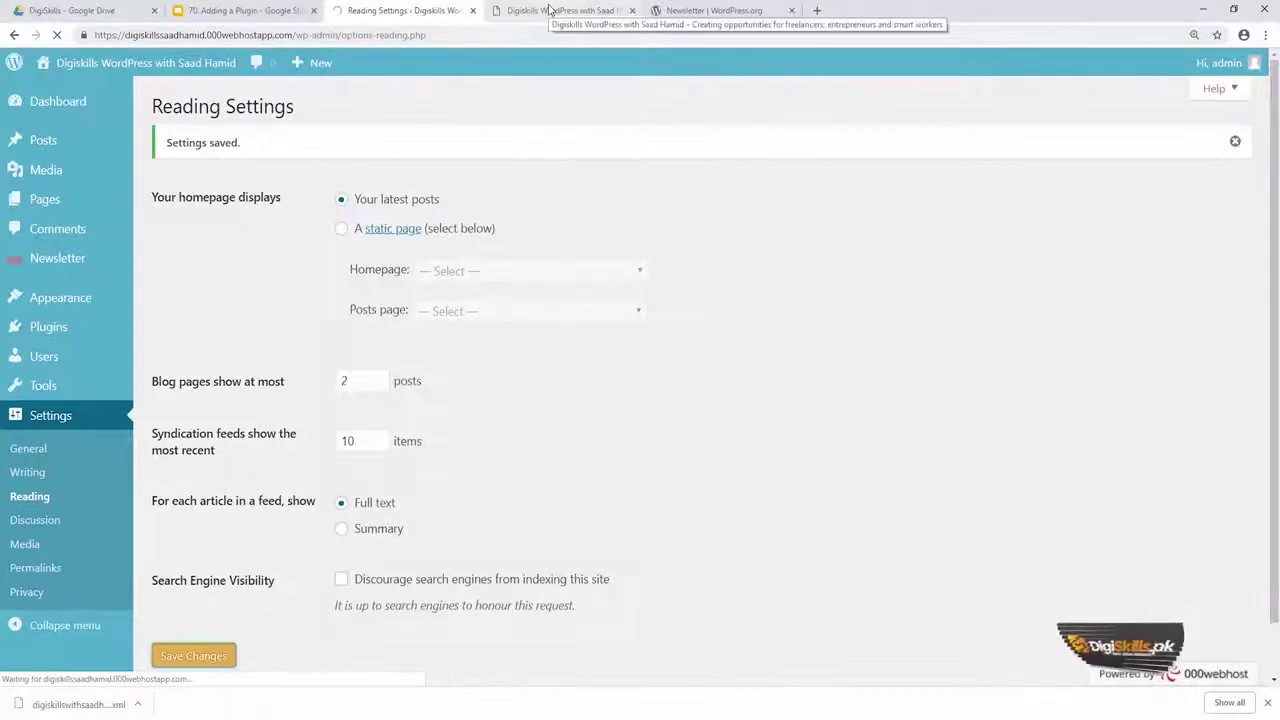
Step: Reload the site's homepage, check the pagination below the posts, and return to the reading settings
left_click(549, 10)
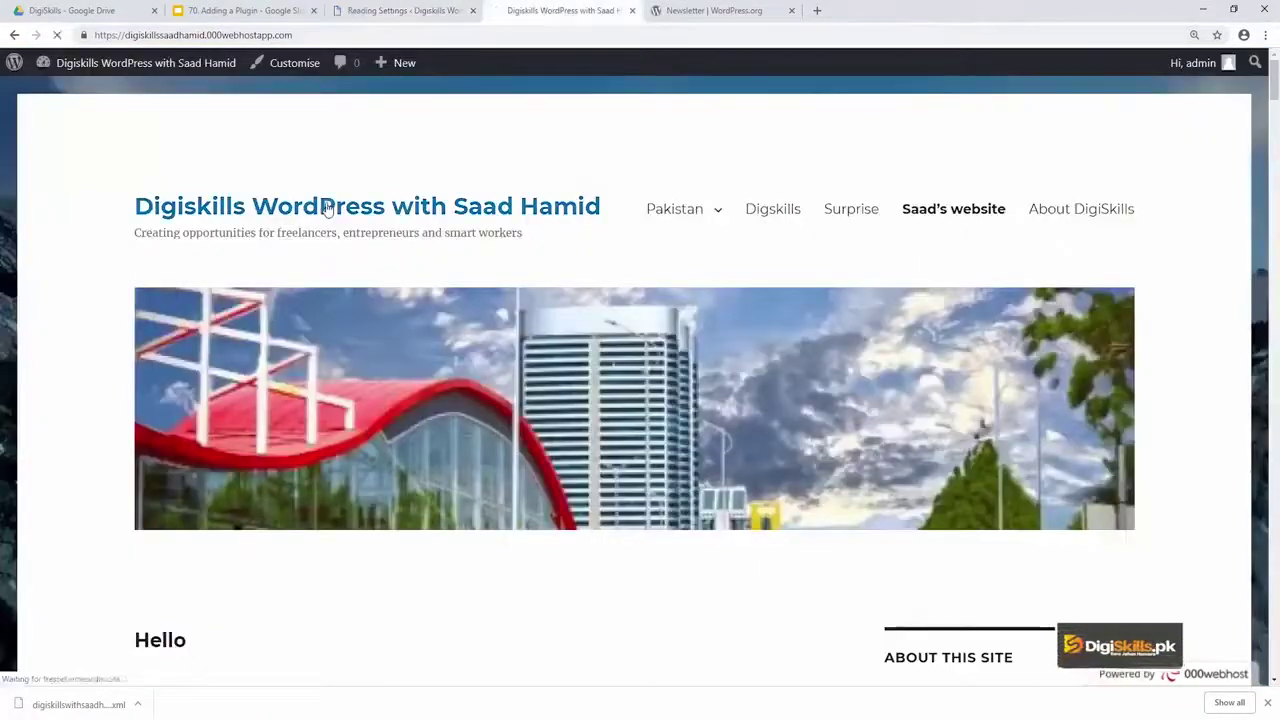
scroll(355, 265, "down", 12)
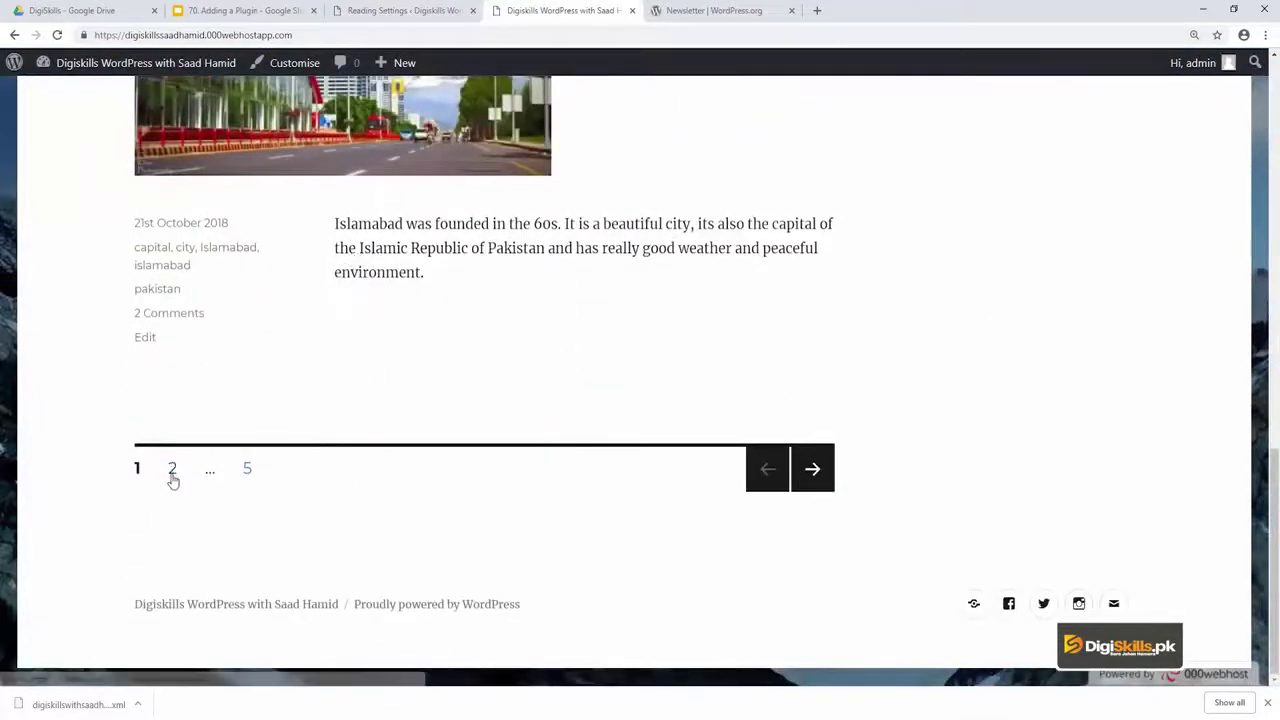
left_click(424, 12)
scroll(322, 545, "down", 1)
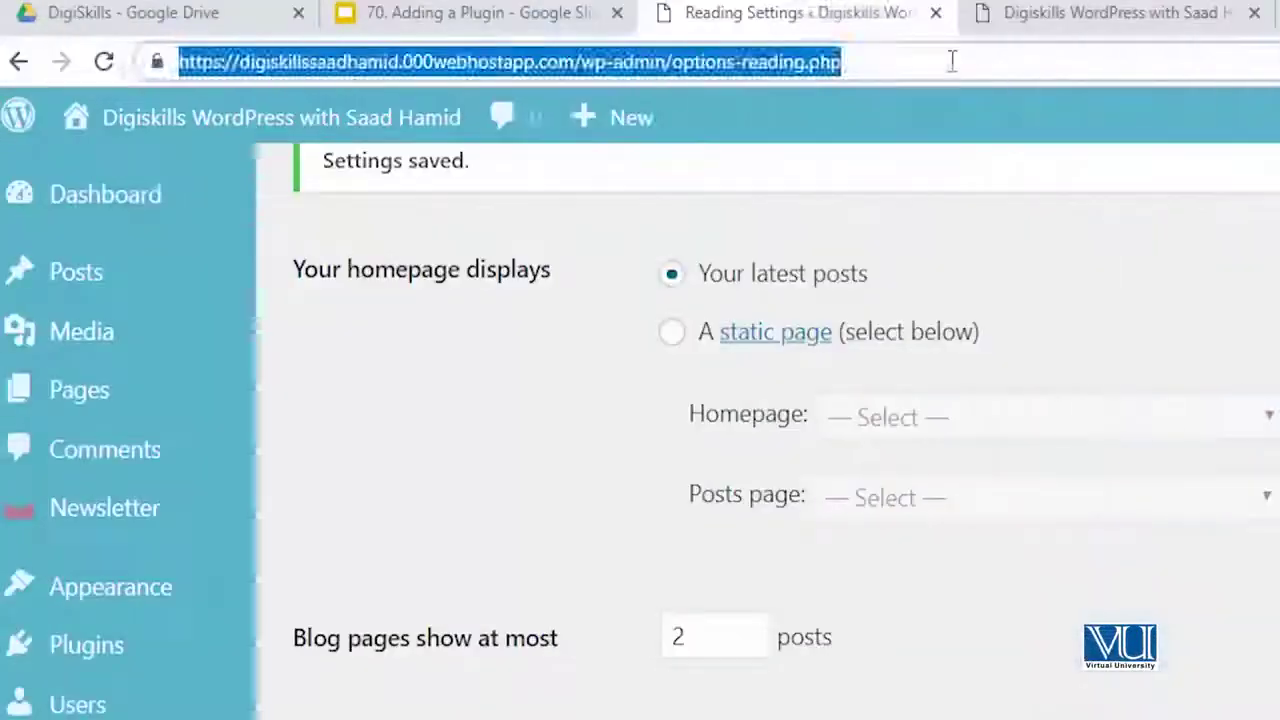
Step: Load digiskills.pk in the current browser tab
type("dig")
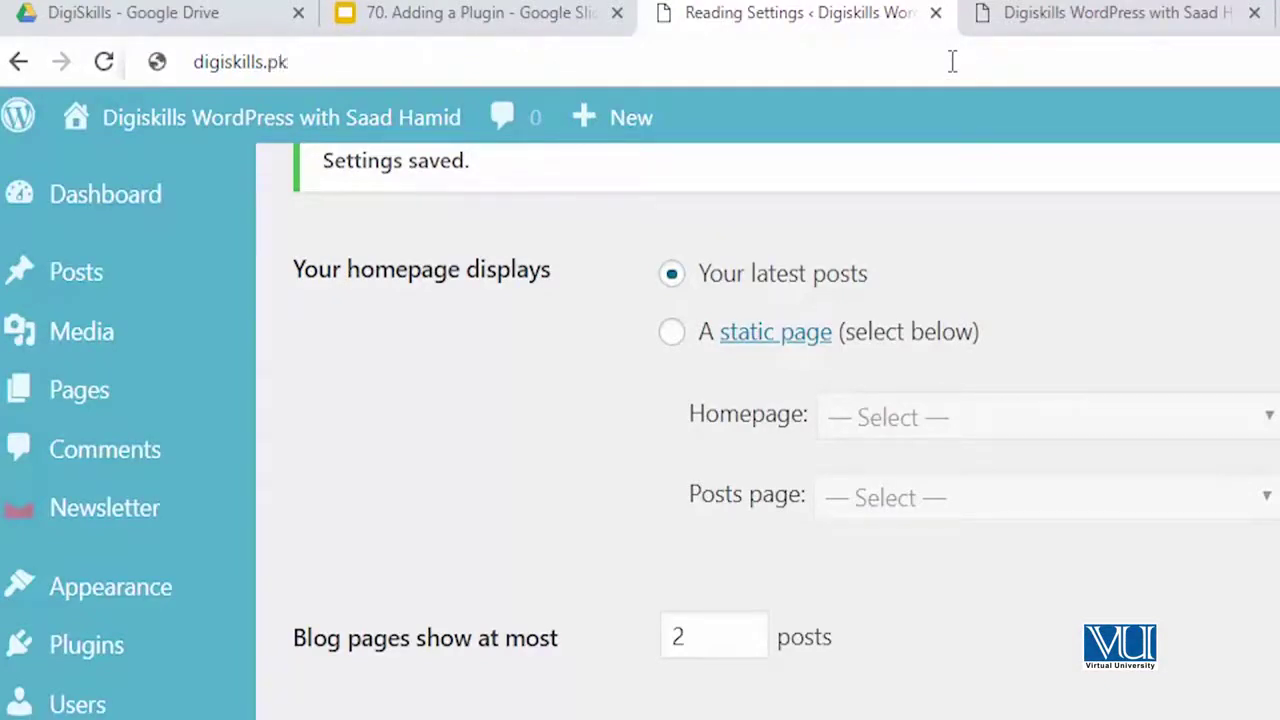
type("iskills.pk")
key("Return")
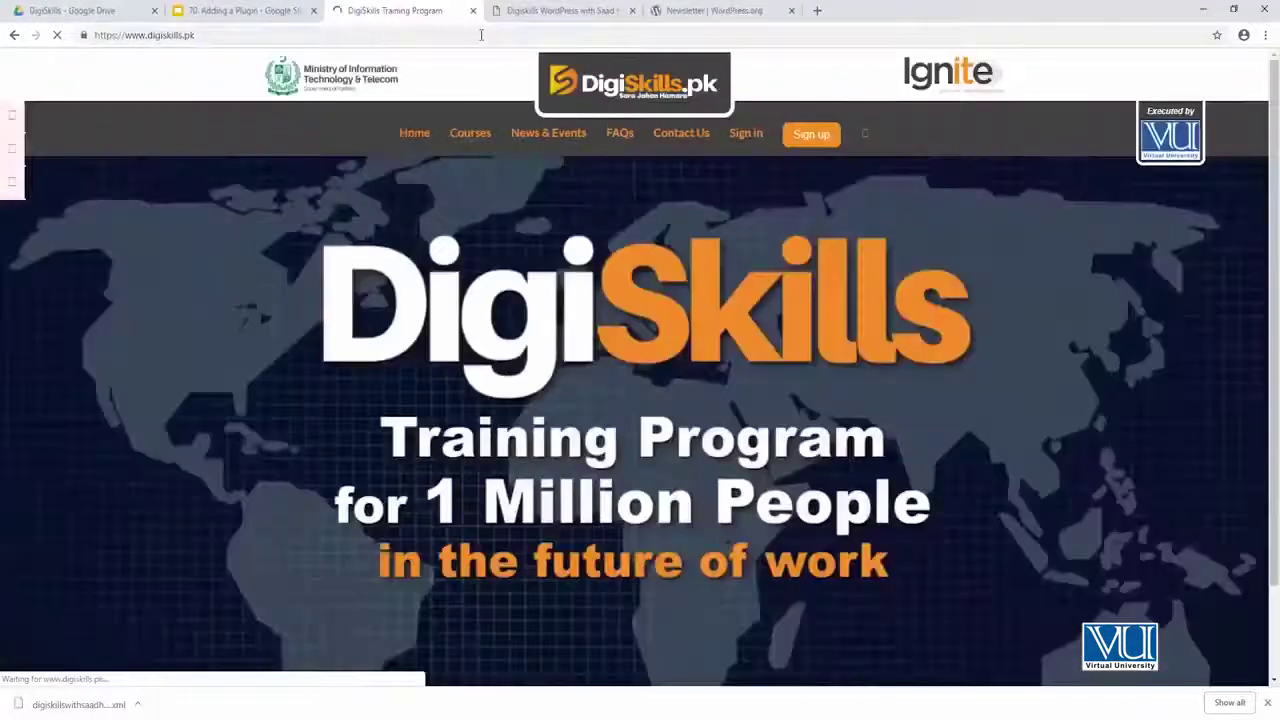